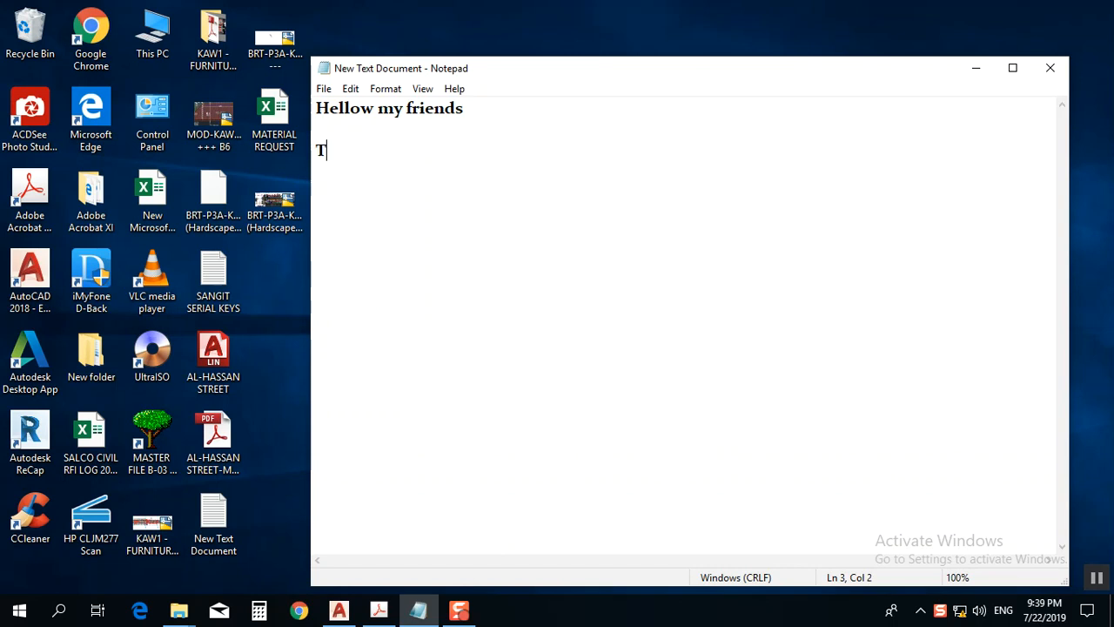
Step: Complete the note's second line as "This is" followed by the presenter's full name
text(his is Mo)
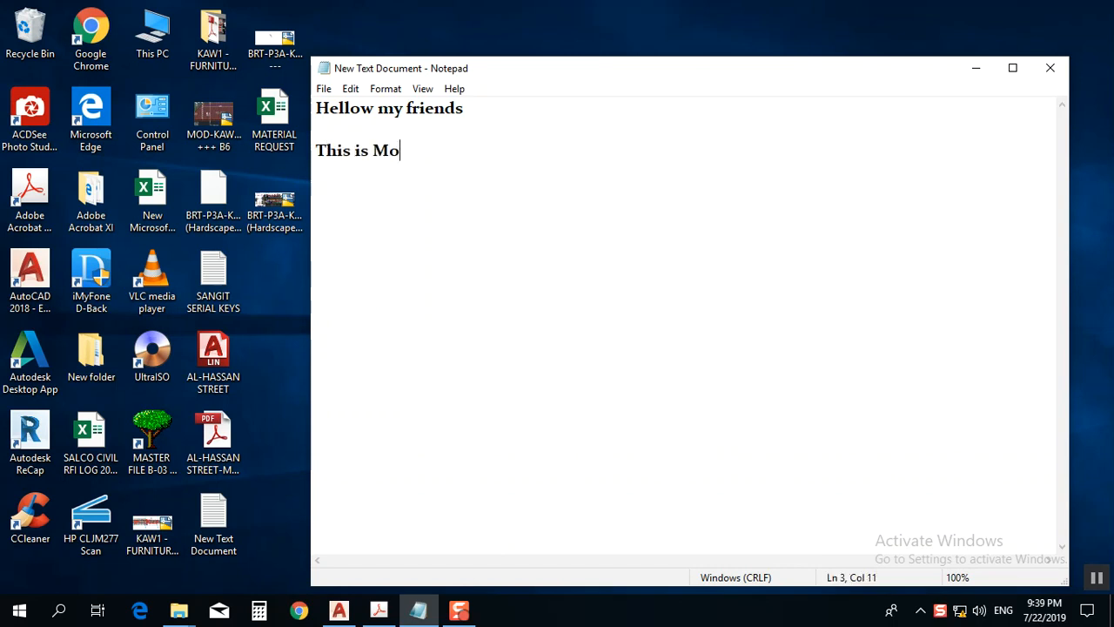
text(hammed I)
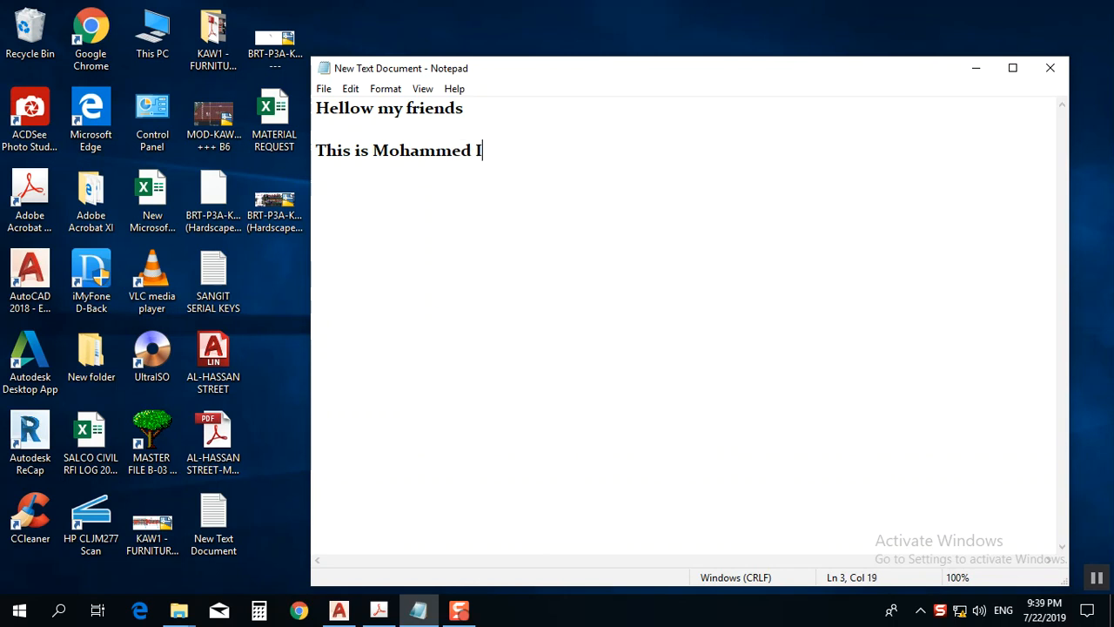
text(mtiyaz)
key(Return)
Step: Write "welcome to my channel" as a separate line below the presenter's name, with a blank line after it
text(we)
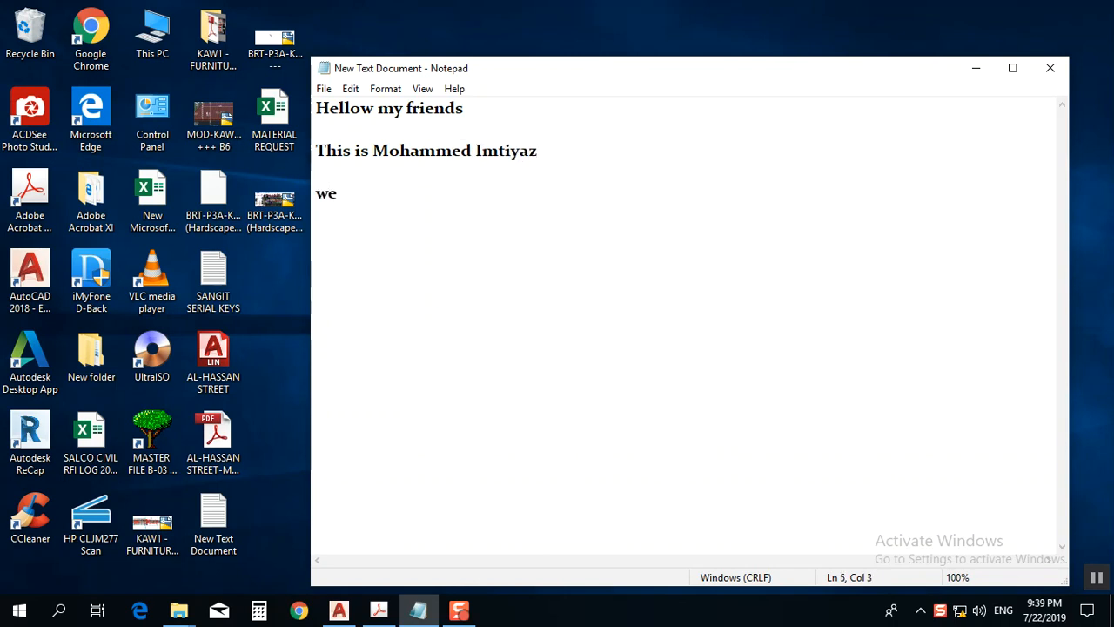
text(lcome to my )
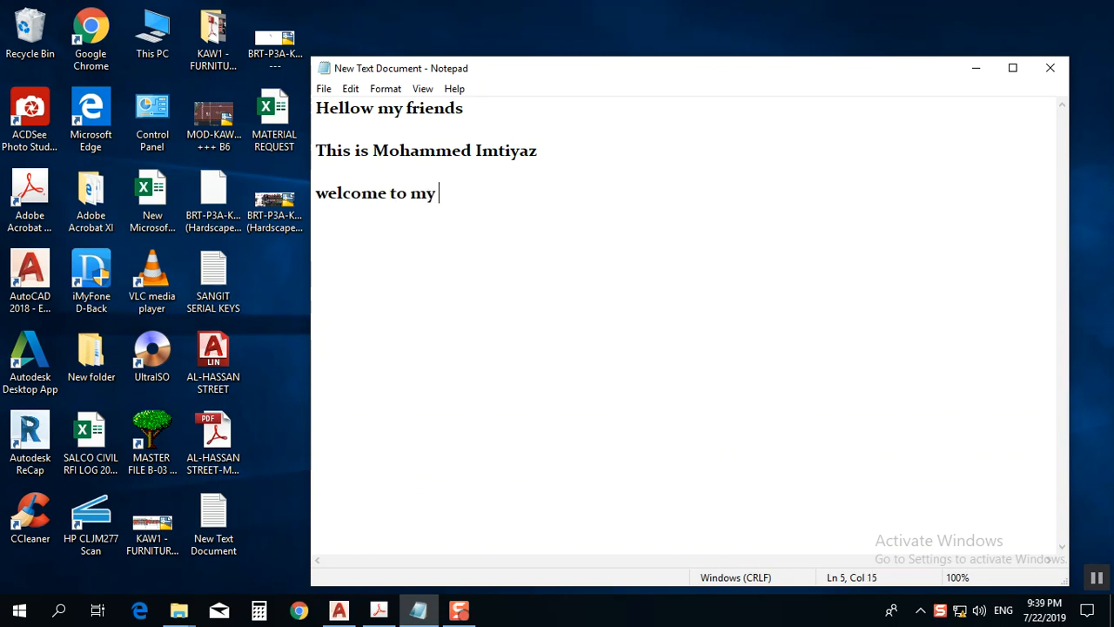
text(channel)
key(Return)
key(Return)
Step: Add the line "autocad tips & tricks" to the note, followed by a blank line
text(autoc)
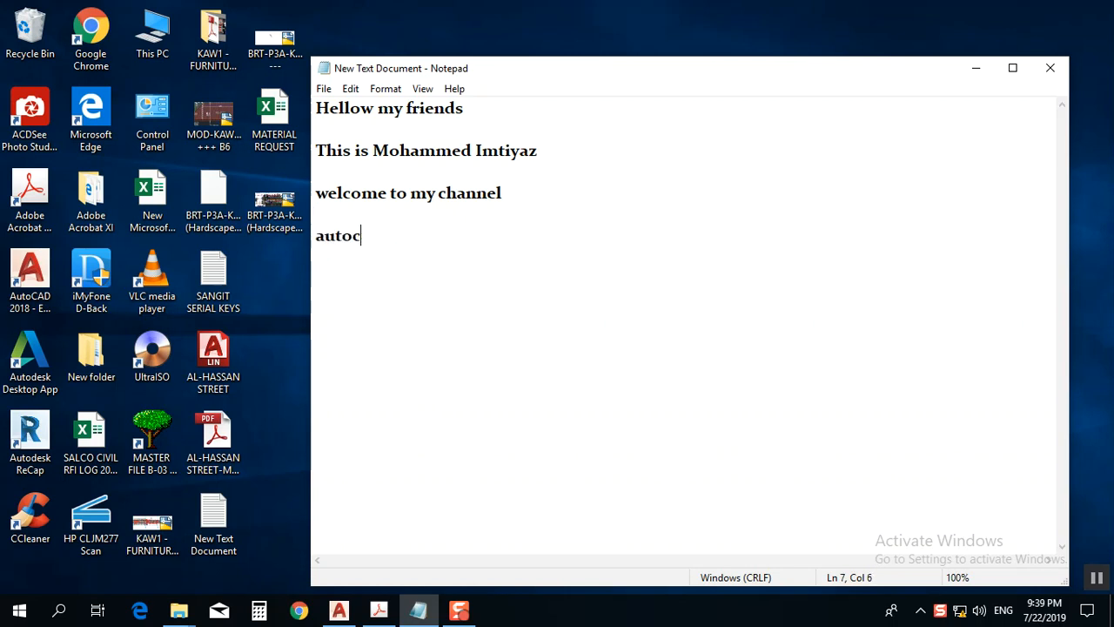
text(ad tip)
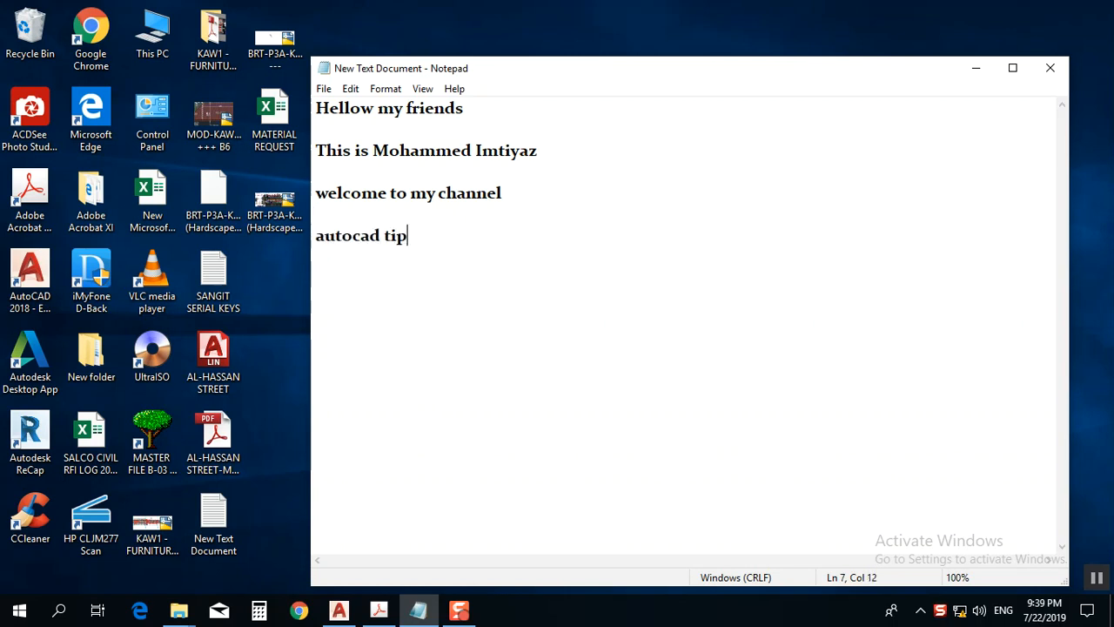
text(s & tricks)
key(Return)
key(Return)
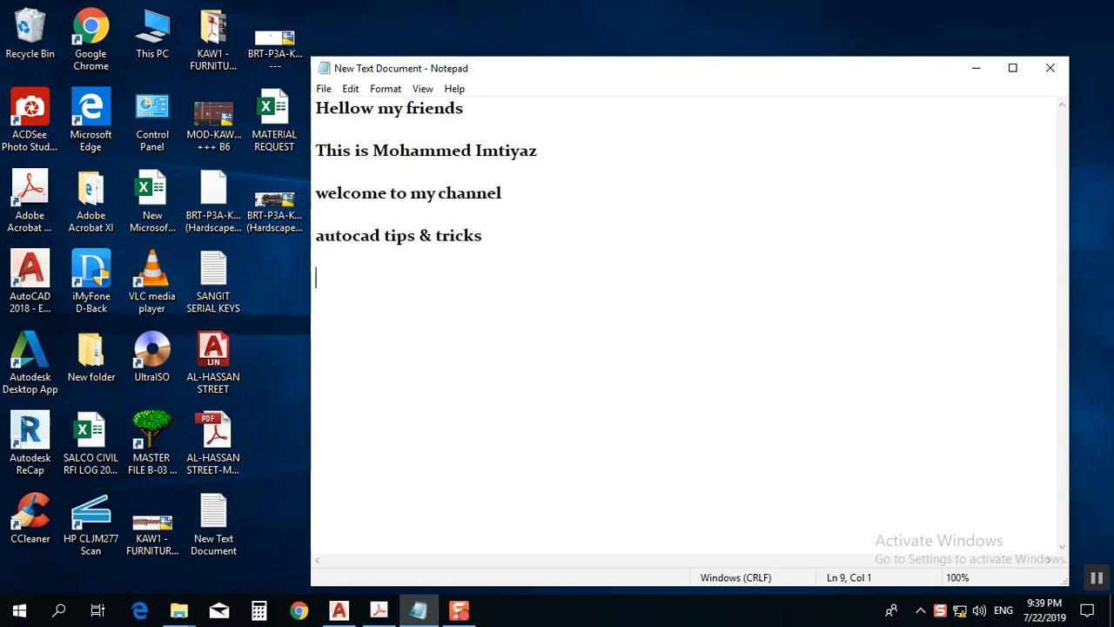
Step: Add the line "today iam going to show you" to the note, followed by a blank line
text(today iam )
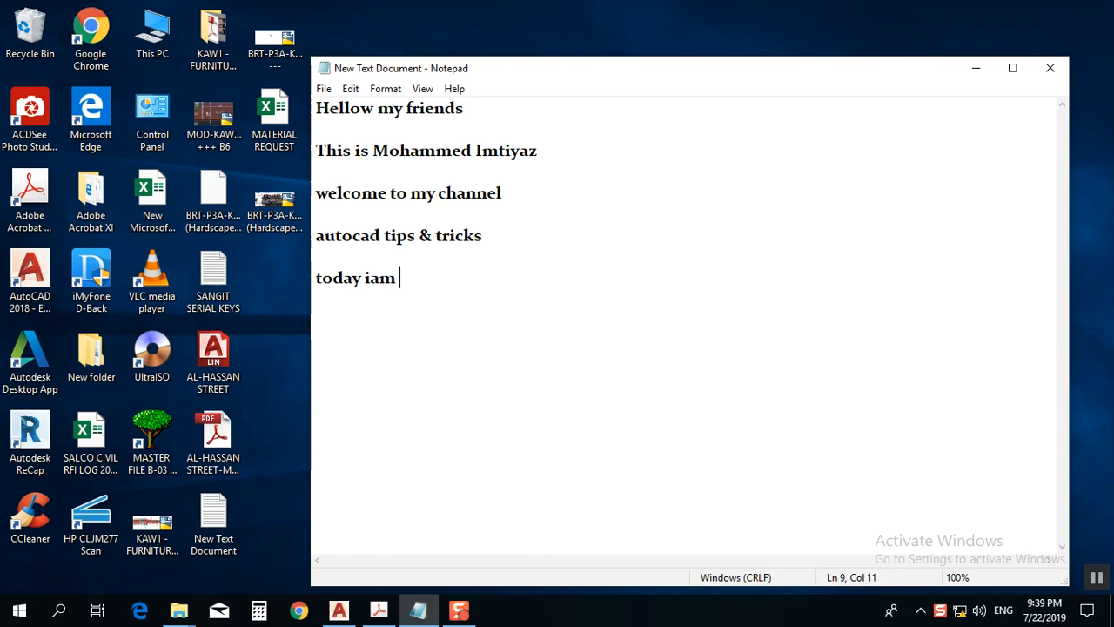
text(going )
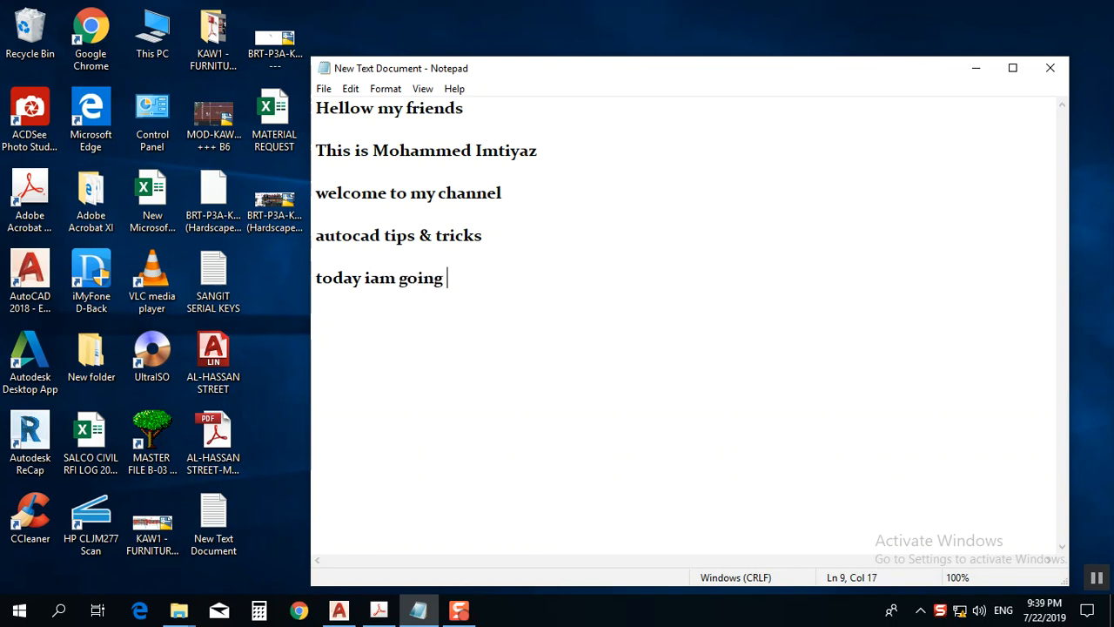
text(to show)
key(Return)
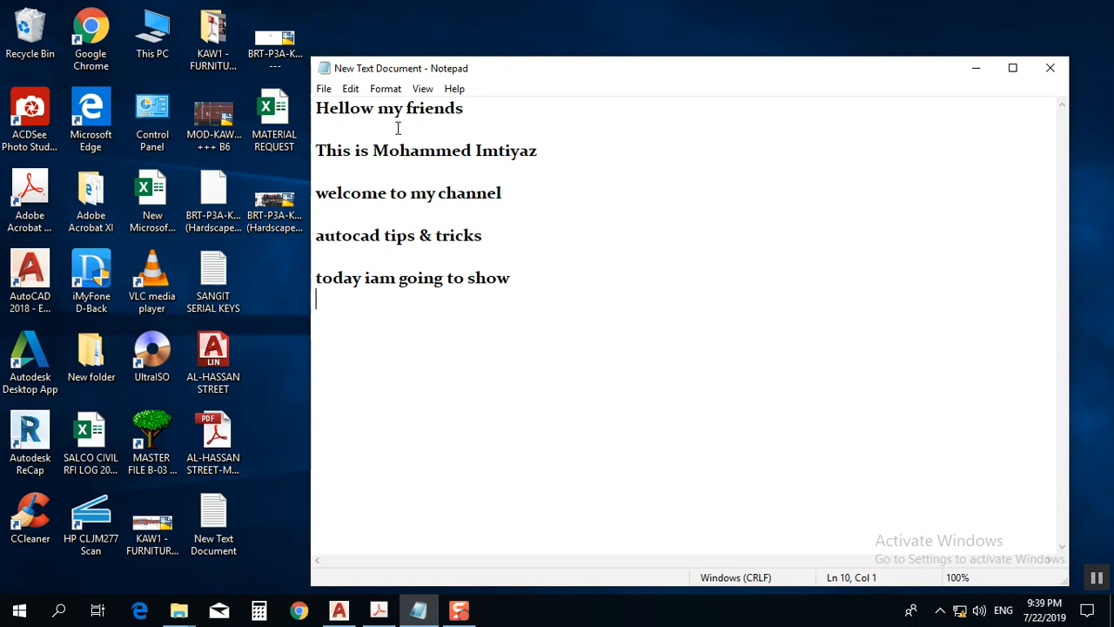
key(BackSpace)
text(you)
key(Return)
key(Return)
Step: Check the layer Isolate tool in AutoCAD and add "isolate & unisolate" as the topic line in the Notepad note
click(337, 611)
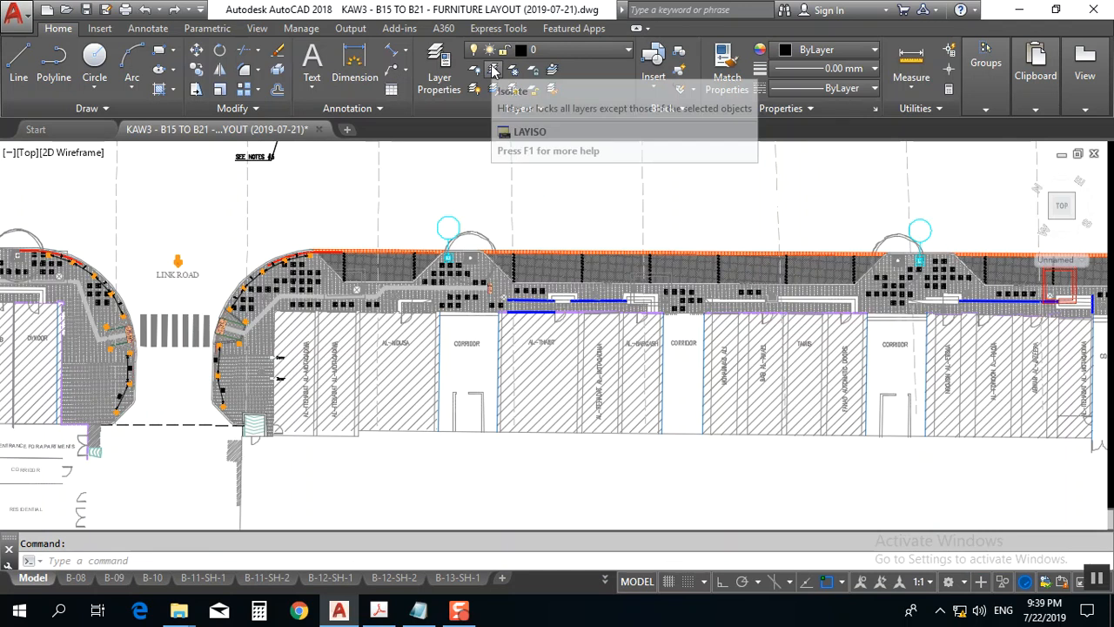
click(1019, 9)
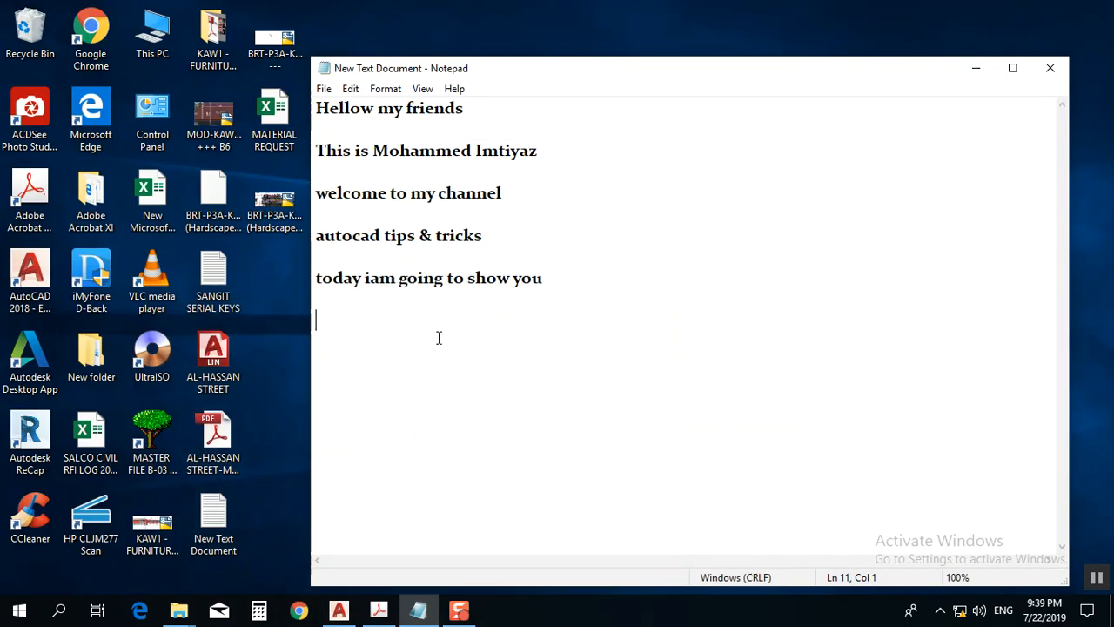
text(isolate & unisolate)
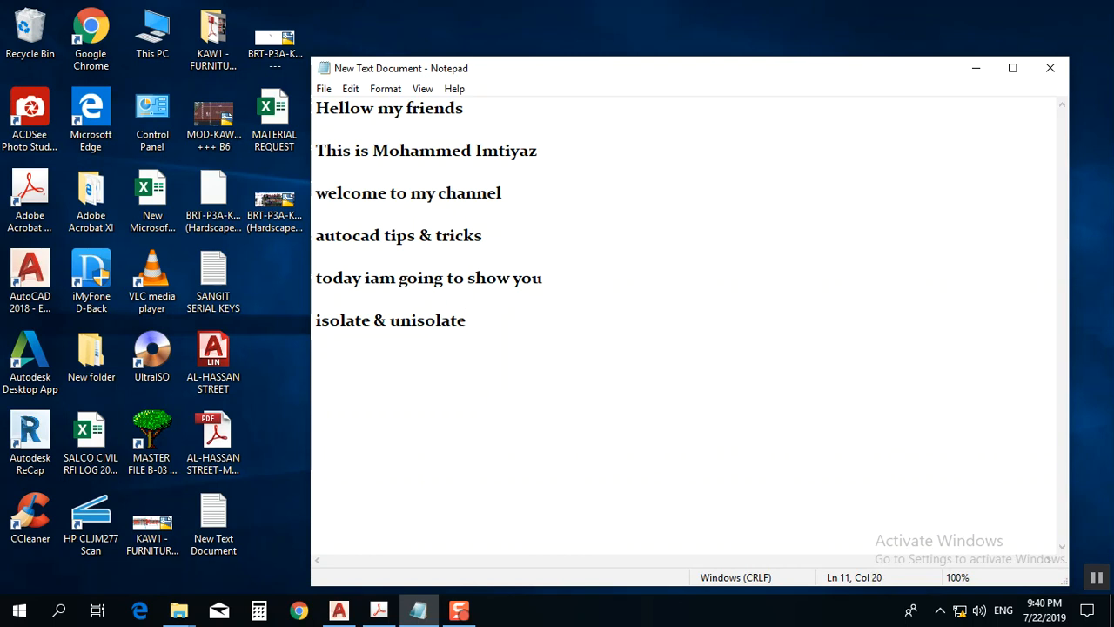
Step: Add the line "lets go to the tutorial" and minimize the note
key(Return)
text(lets)
text(go to the turo)
key(BackSpace)
key(BackSpace)
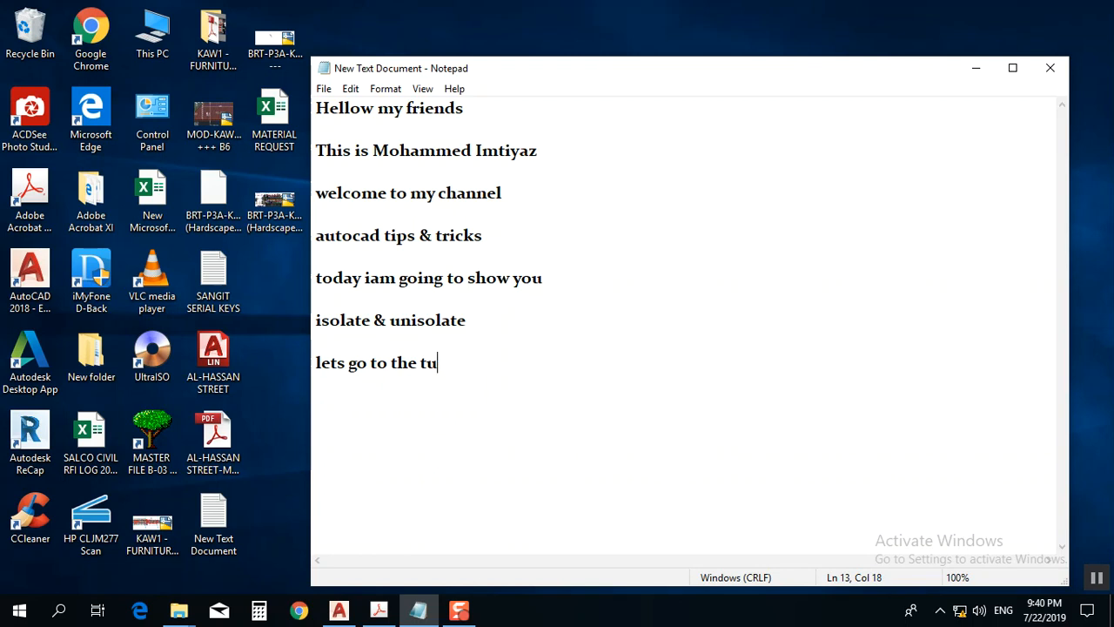
text(torial)
click(975, 70)
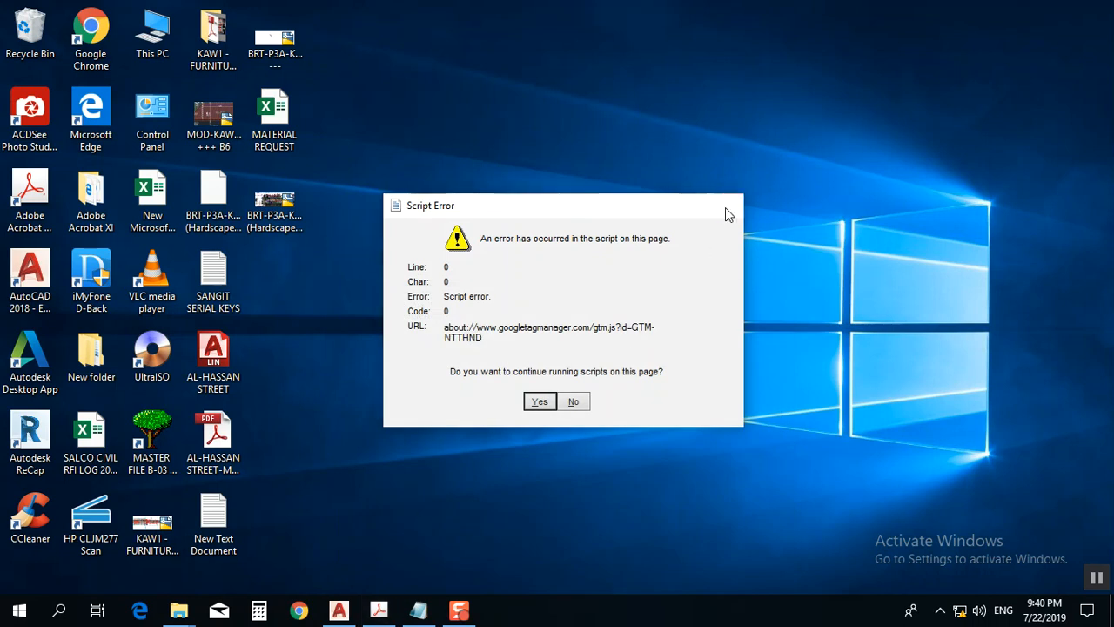
Step: Dismiss the script error and switch to the furniture layout drawing in AutoCAD, showing the shopfronts and the layer Isolate tool
click(730, 206)
click(730, 206)
click(729, 205)
click(339, 609)
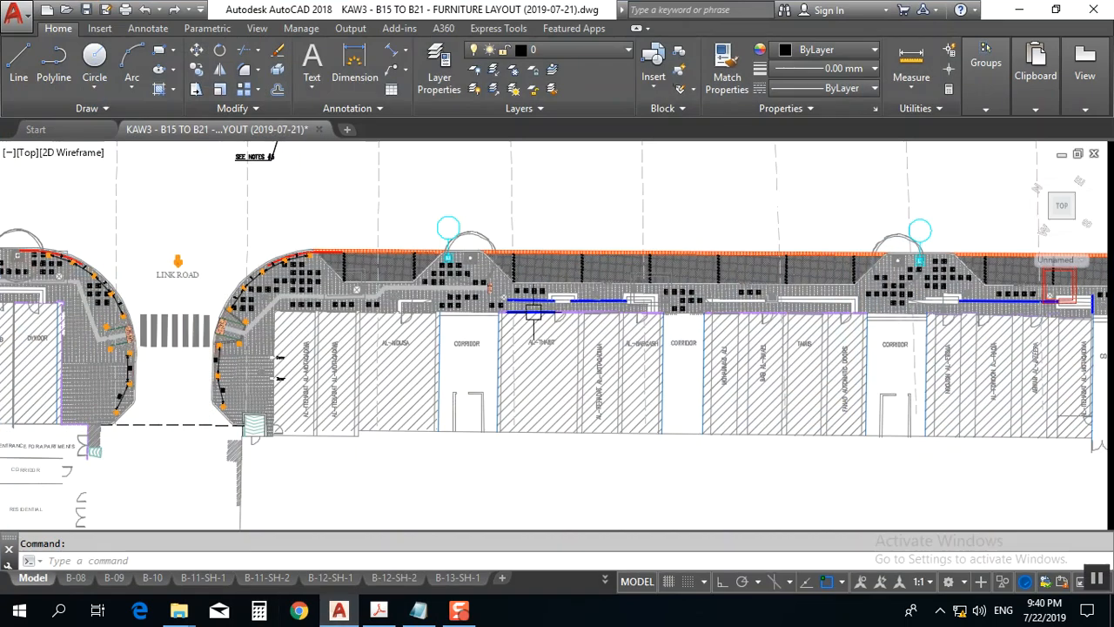
scroll(556, 303, up, 2)
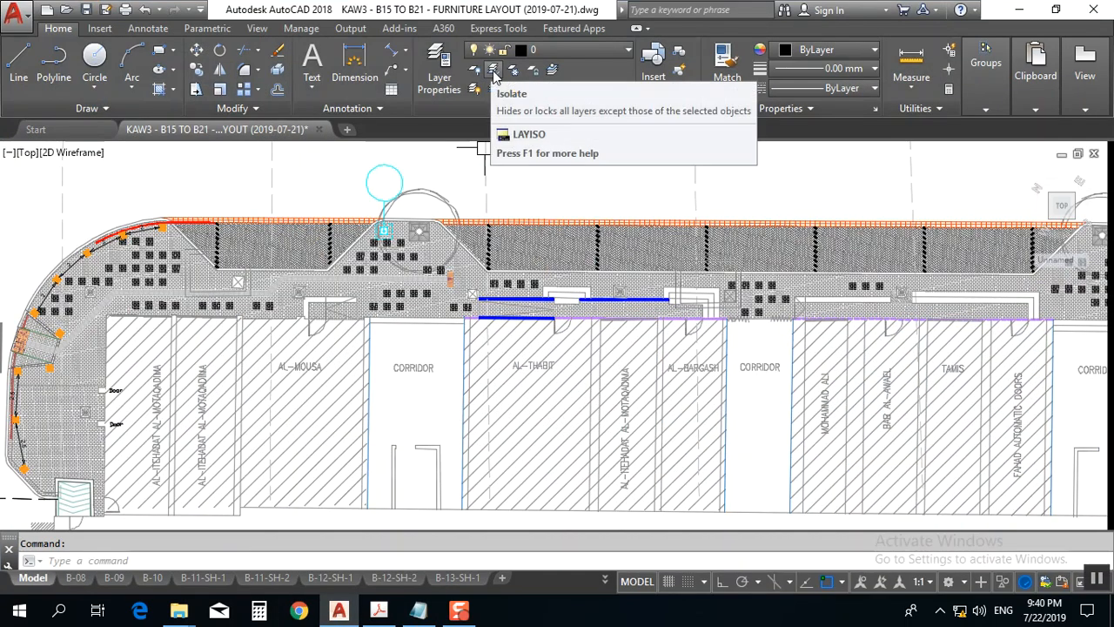
Step: Switch back to the Notepad note and add the line "you can see the option isolate"
click(418, 610)
key(Return)
key(Return)
text(you can see)
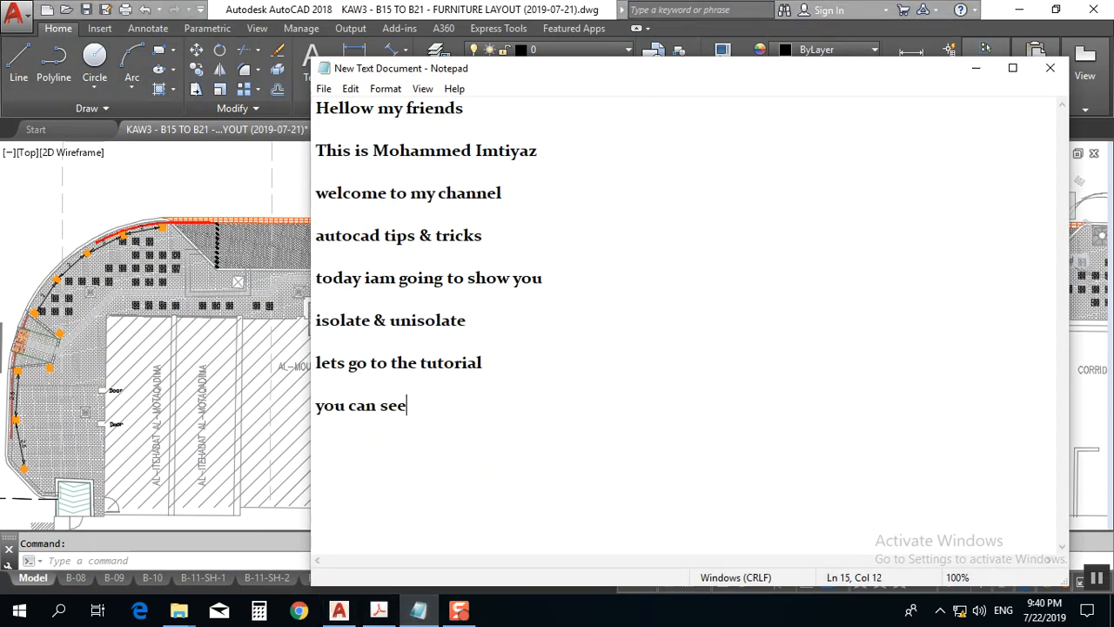
text( the option )
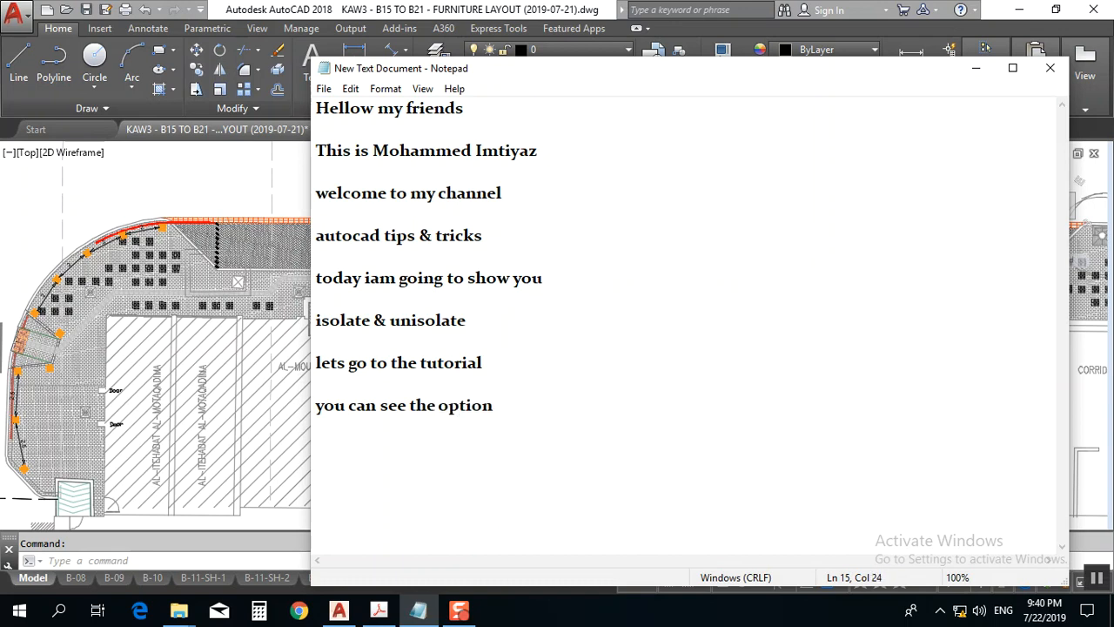
text(isolate)
key(Return)
key(Return)
Step: Add the line "for example you need to calculate so quantity a perticular object" to the note
text(for examp)
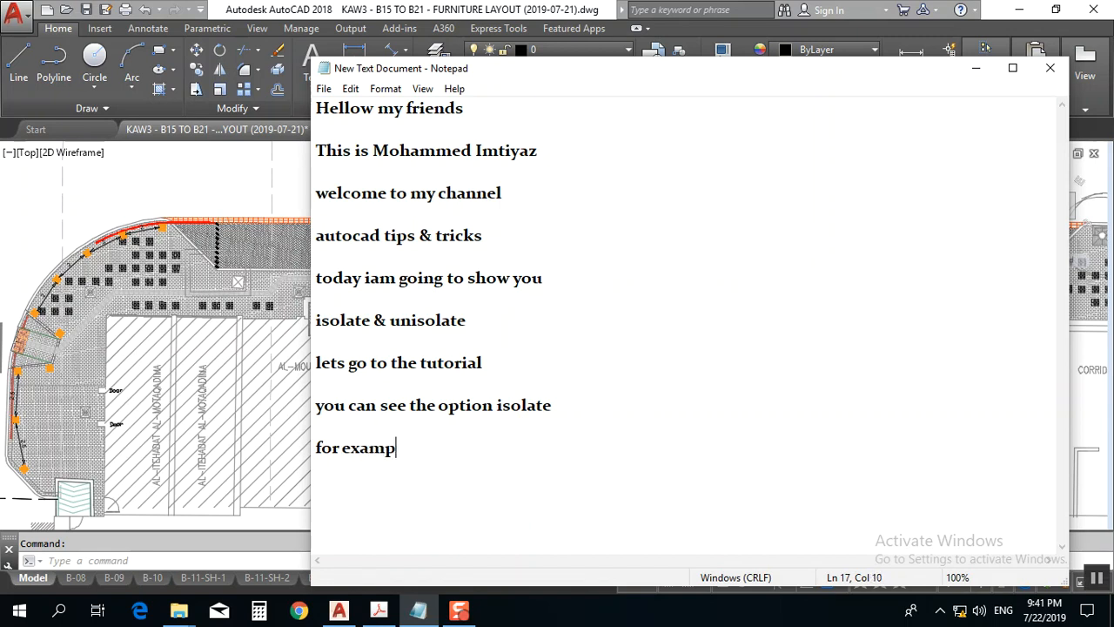
text(le you need to calculay)
key(BackSpace)
text(te )
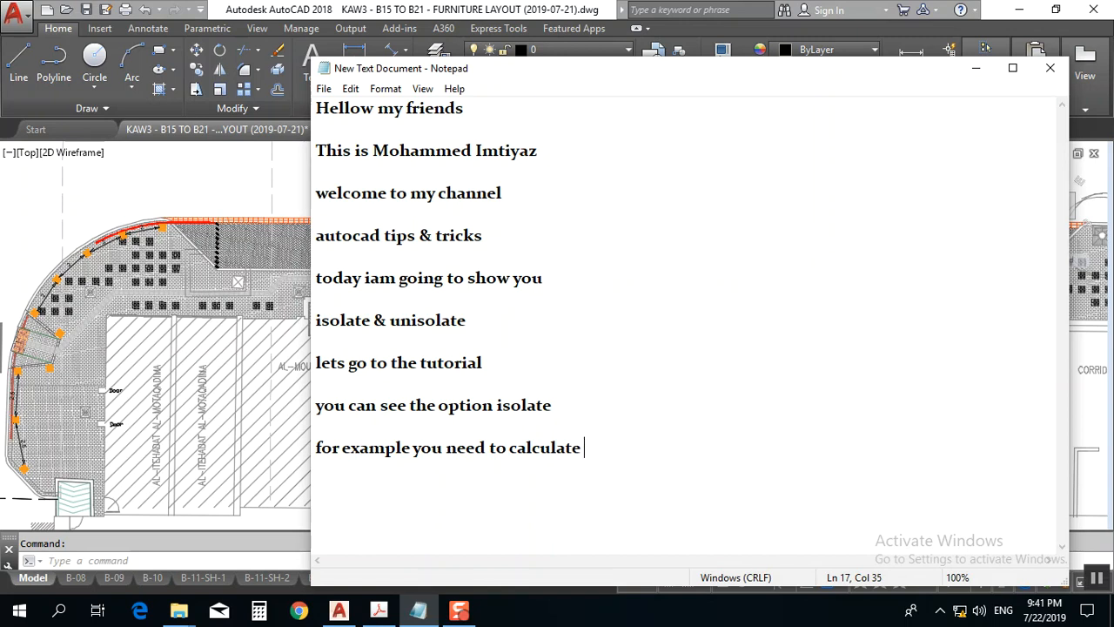
text(so quantity)
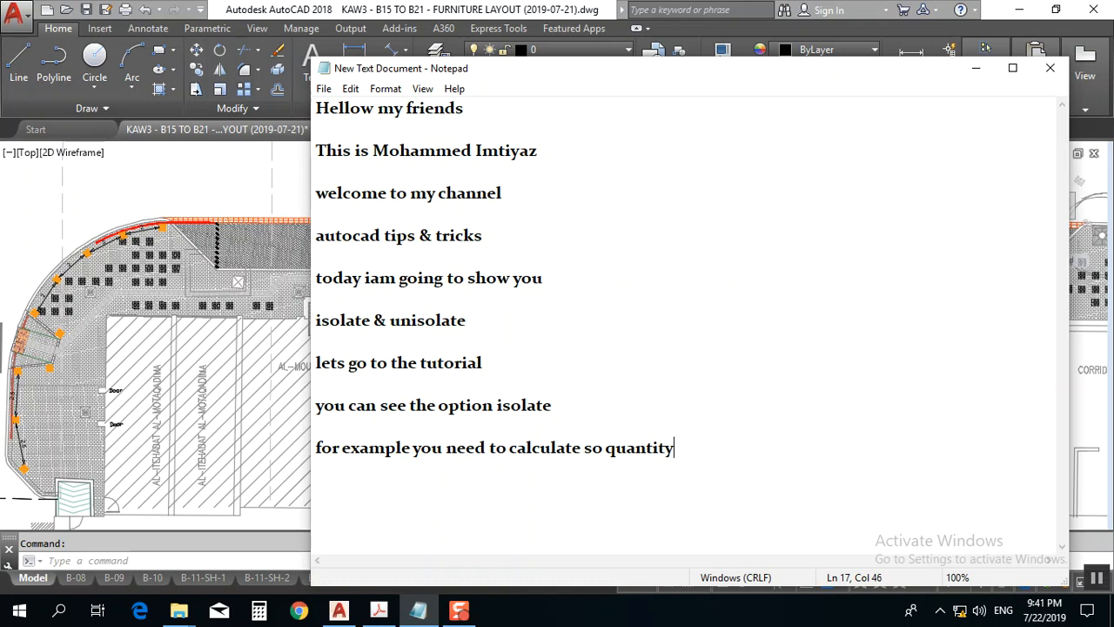
text( a perticula)
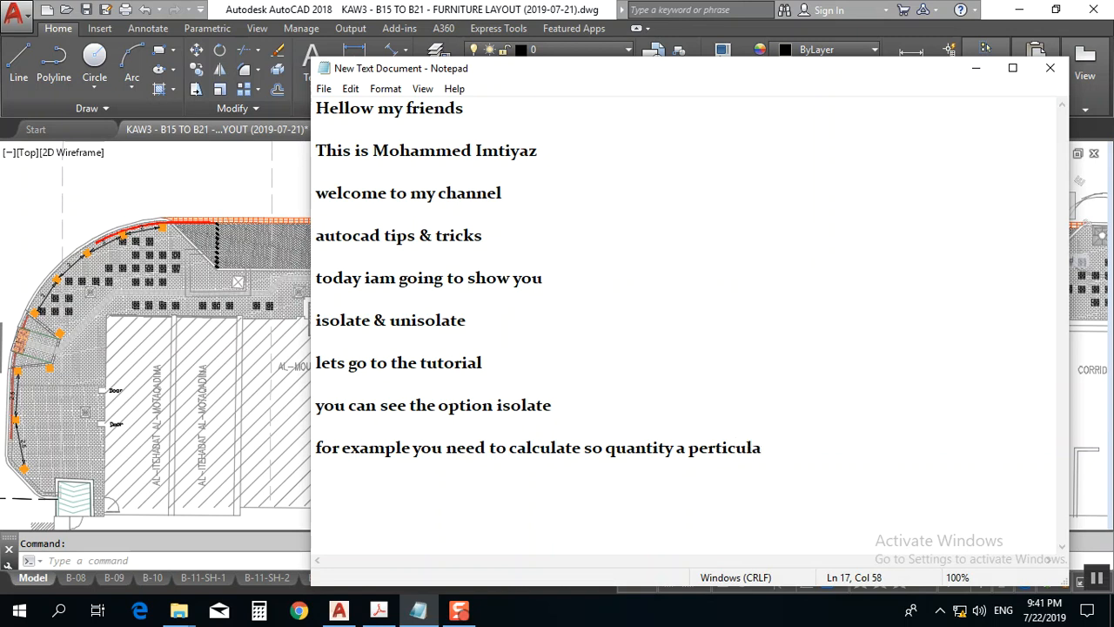
text(r object)
key(Return)
Step: Add "so this tool will help you to calculate very fast so lets check" and return to the blue lines in the AutoCAD drawing
text(so )
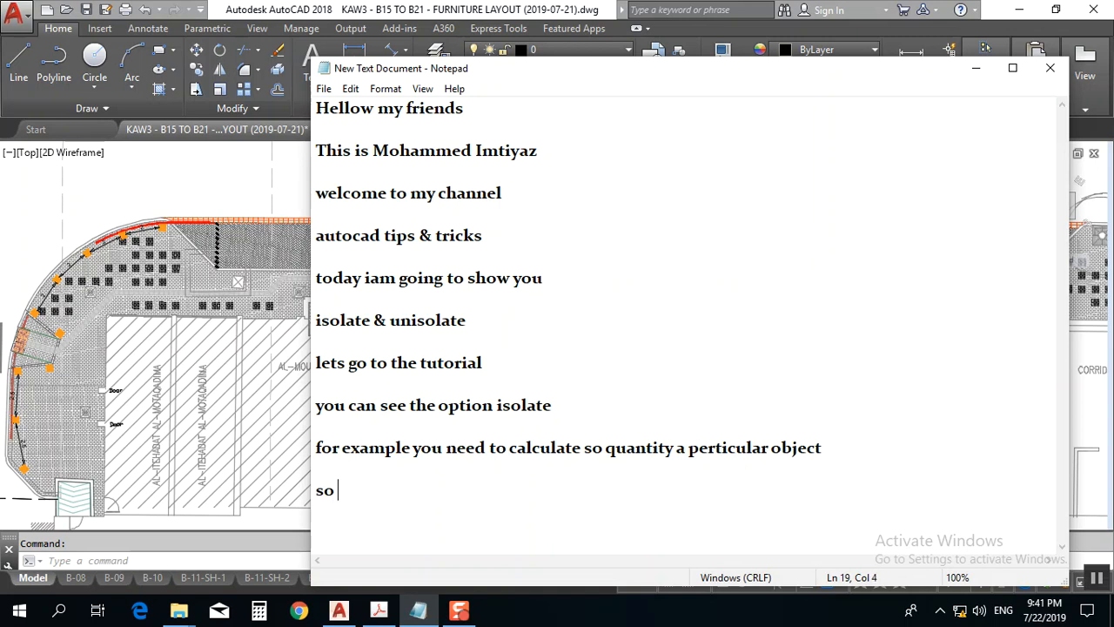
text(this tool wi)
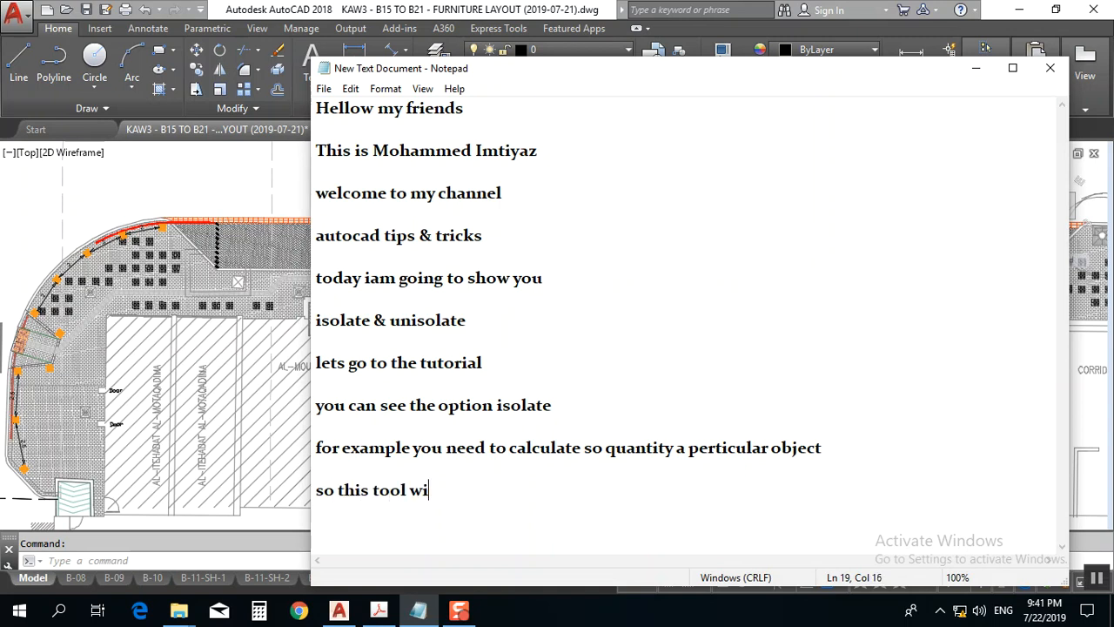
text(ll help you )
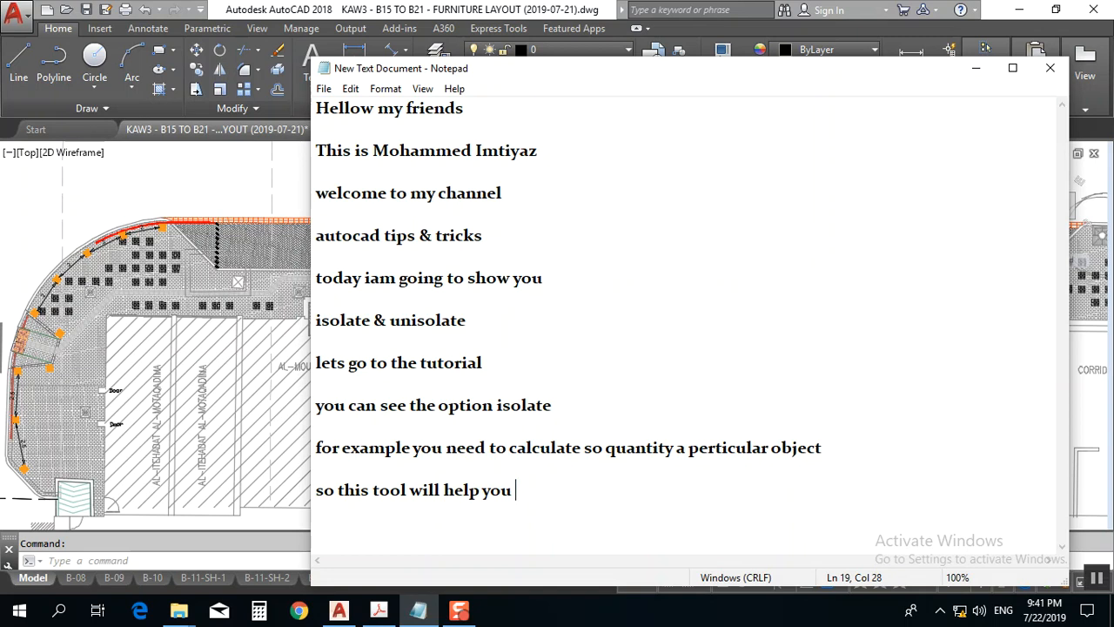
text(to calculate )
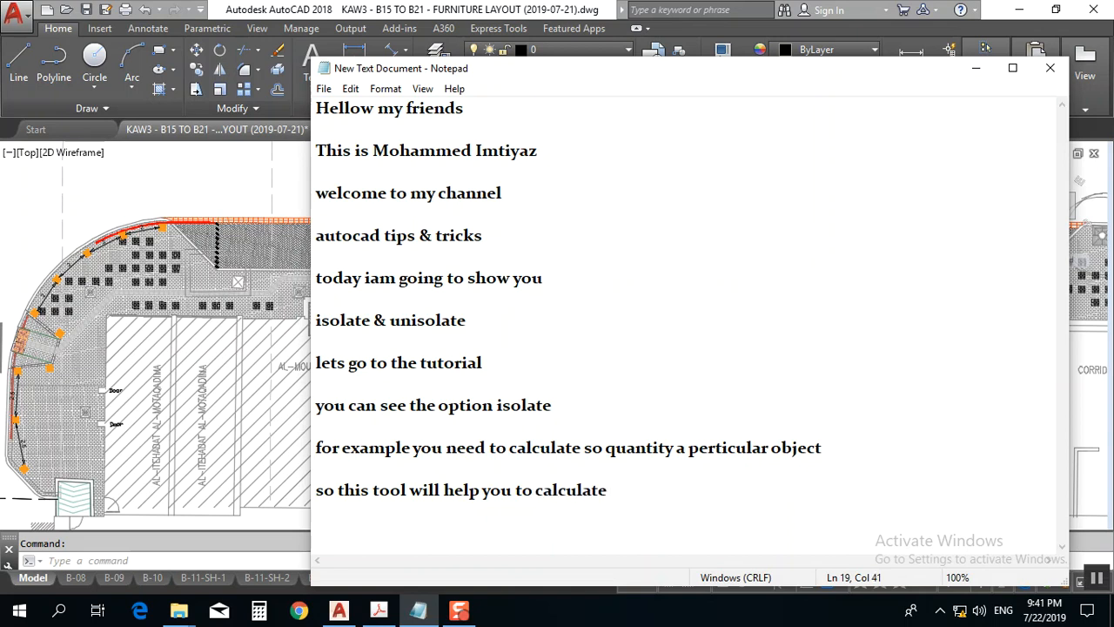
text(very fast so l)
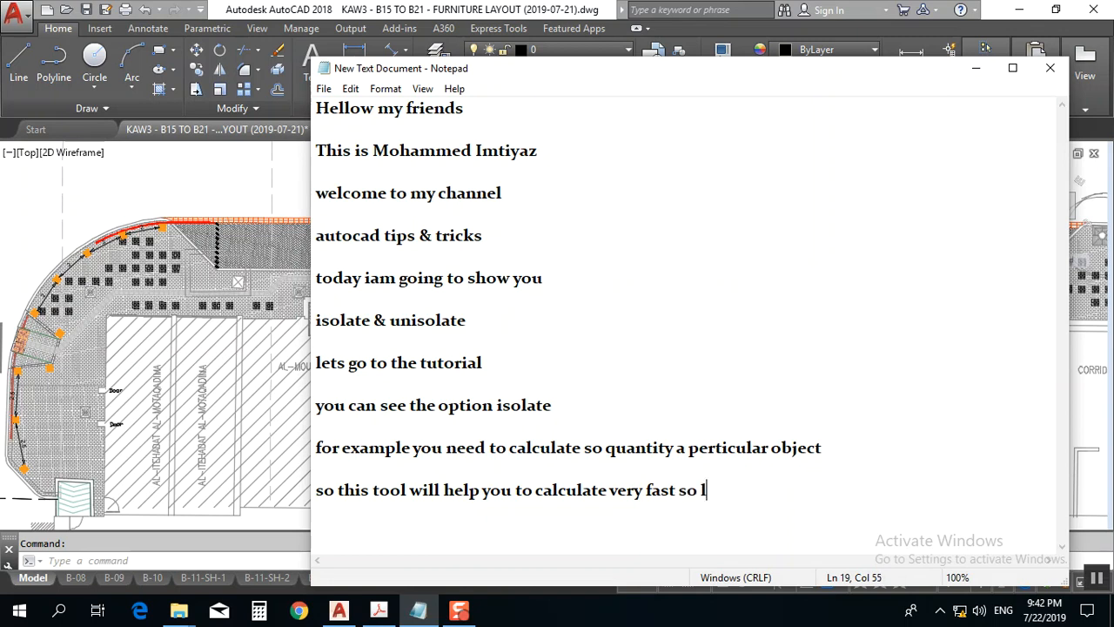
text(ets check)
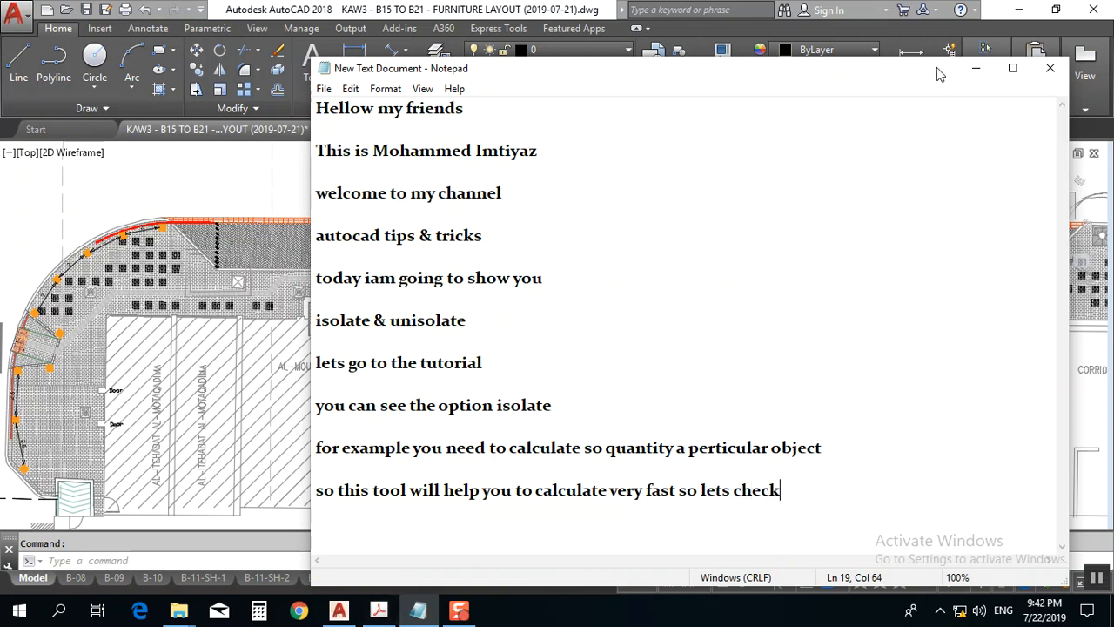
click(975, 68)
scroll(513, 298, up, 4)
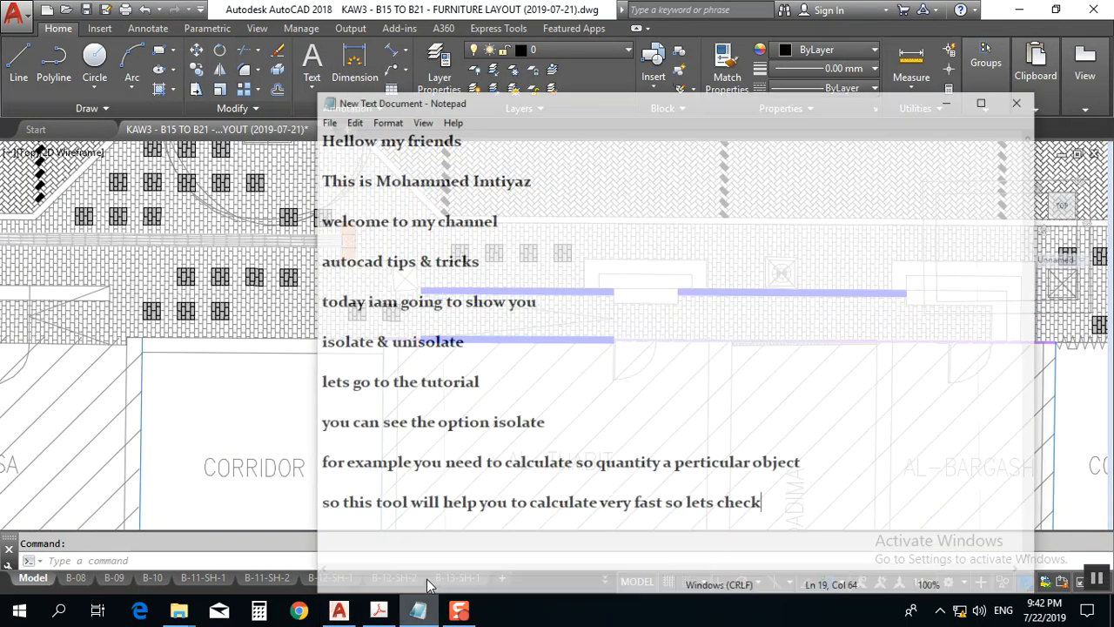
Step: Reopen the Notepad note and add "i need to calculate this blue lines" on a new line
click(419, 612)
key(Return)
key(Return)
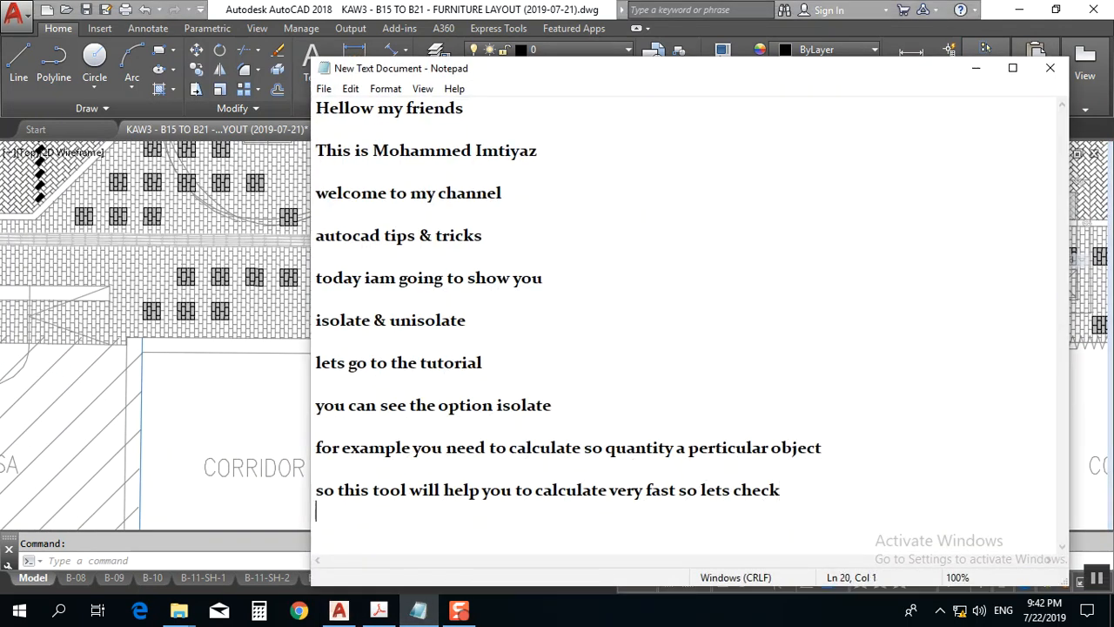
text(i need to calculat)
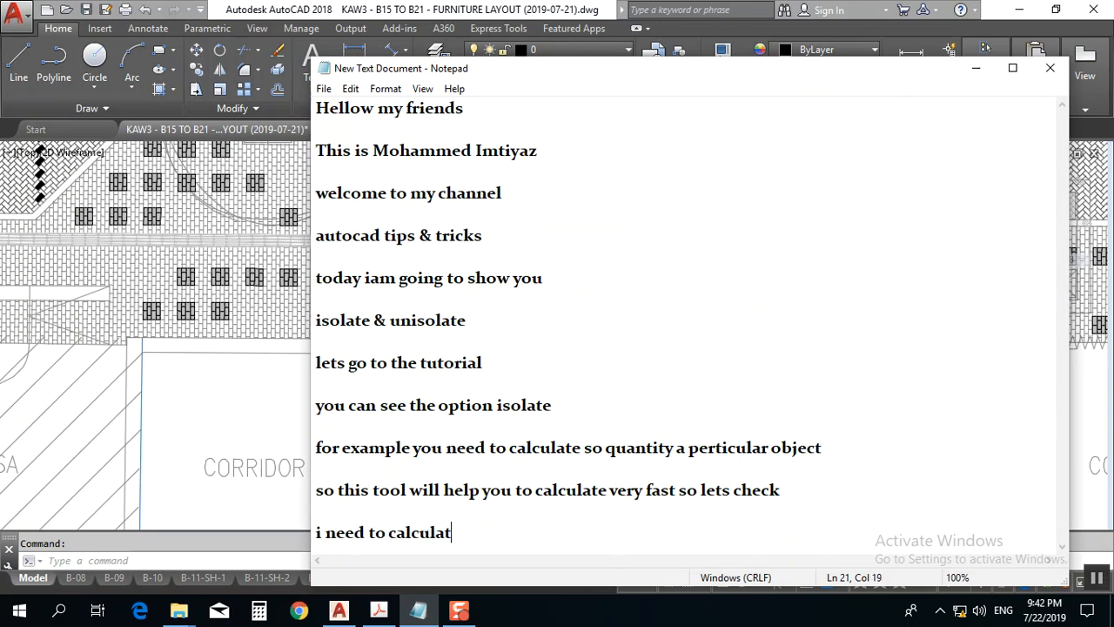
text(e this blir)
key(BackSpace)
text(e)
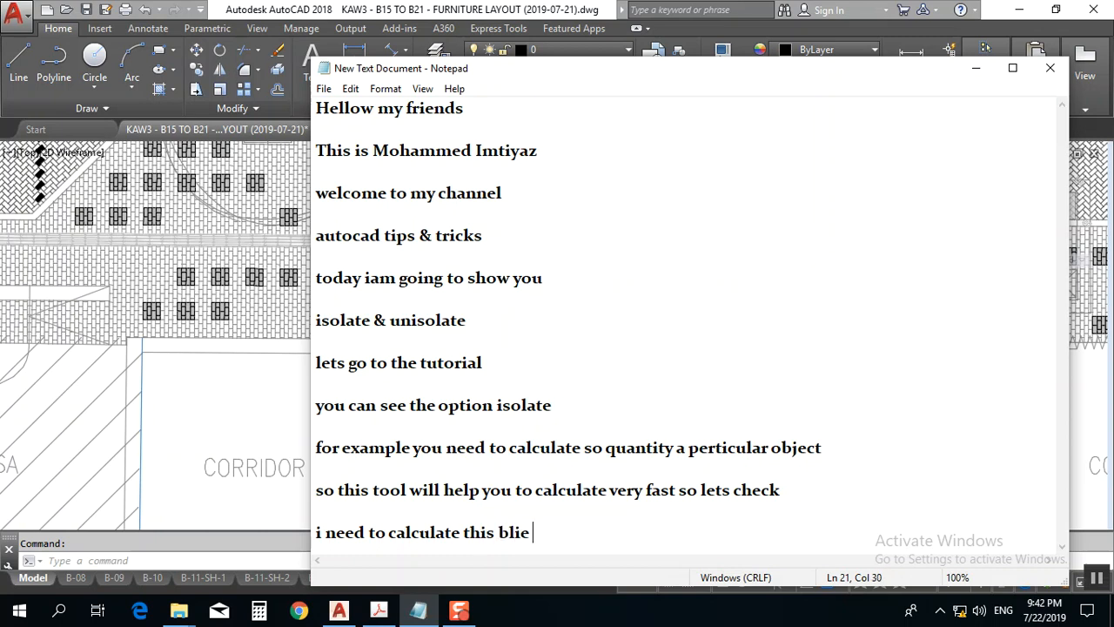
key(BackSpace)
key(BackSpace)
key(BackSpace)
text(ue)
text(lines )
Step: Extend the last line of the note with "this is a handrail"
text(thu)
key(BackSpace)
text(is is a)
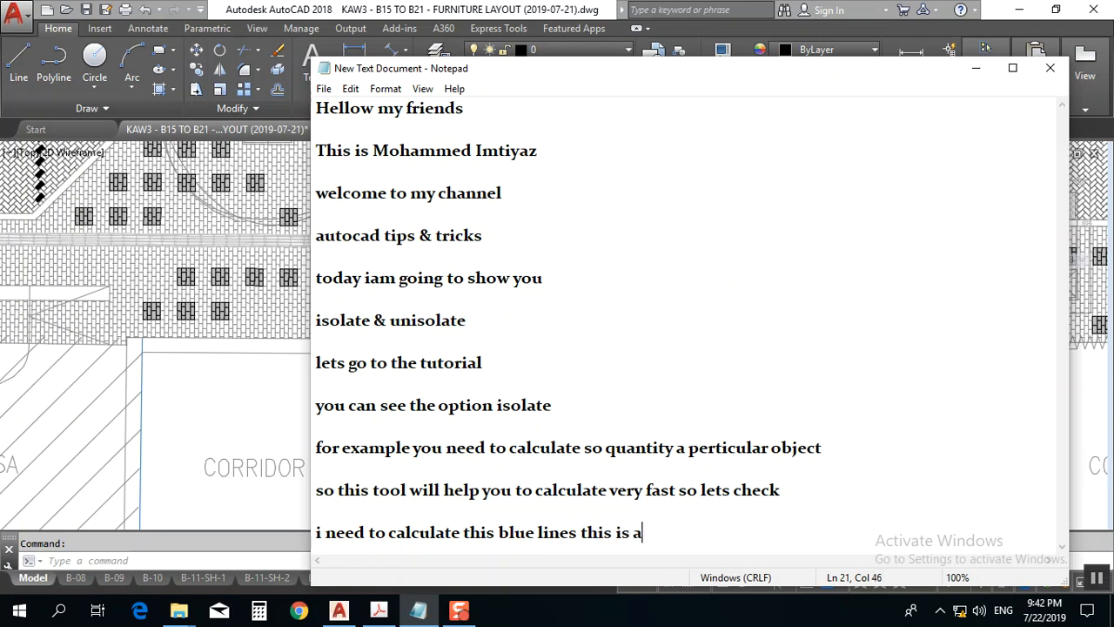
text( handrail)
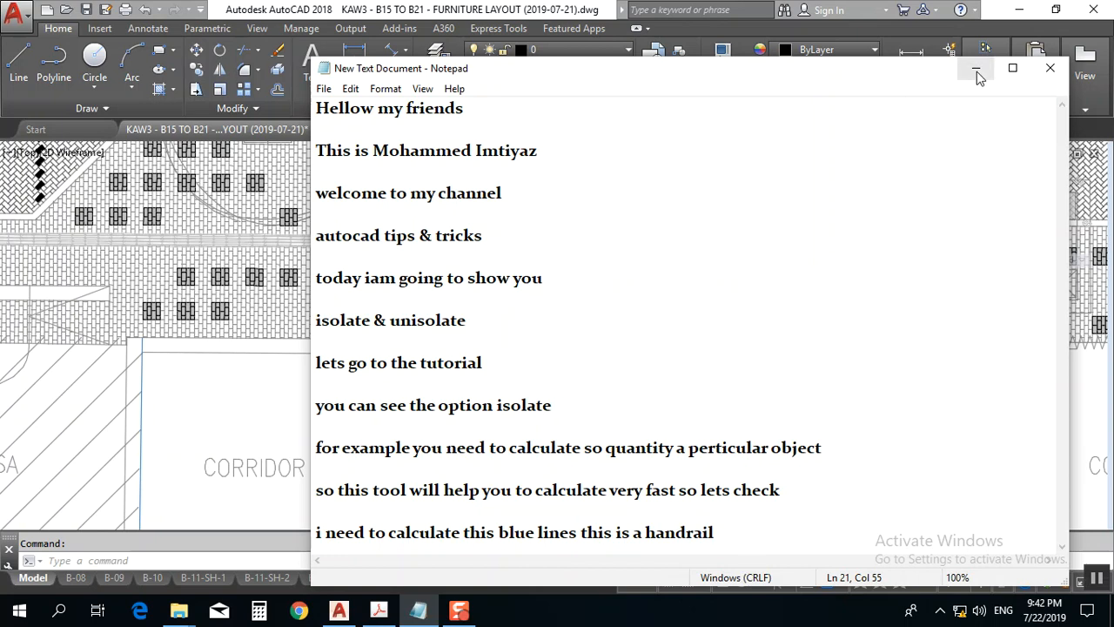
Step: Return to the AutoCAD drawing and isolate the layer of the blue handrail lines by picking the upper blue line
click(976, 76)
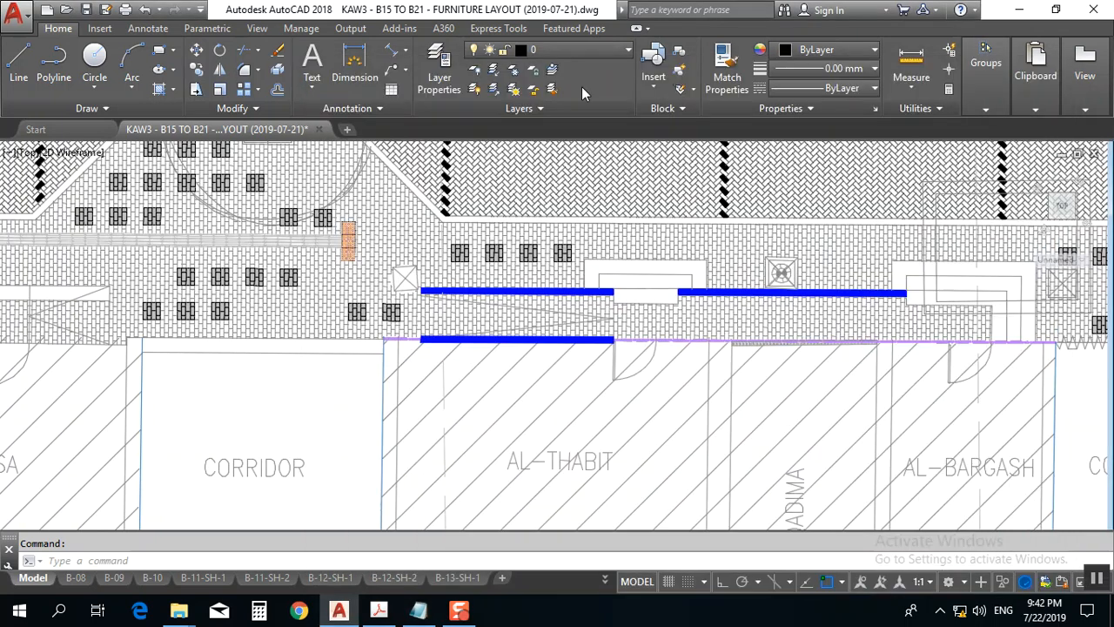
click(493, 71)
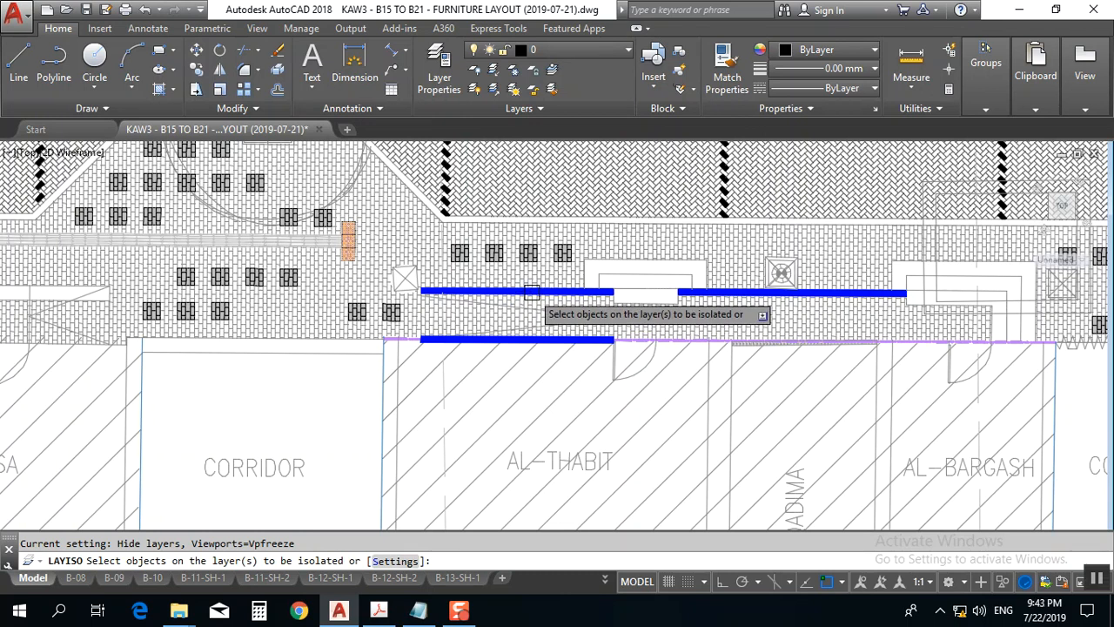
scroll(531, 292, up, 2)
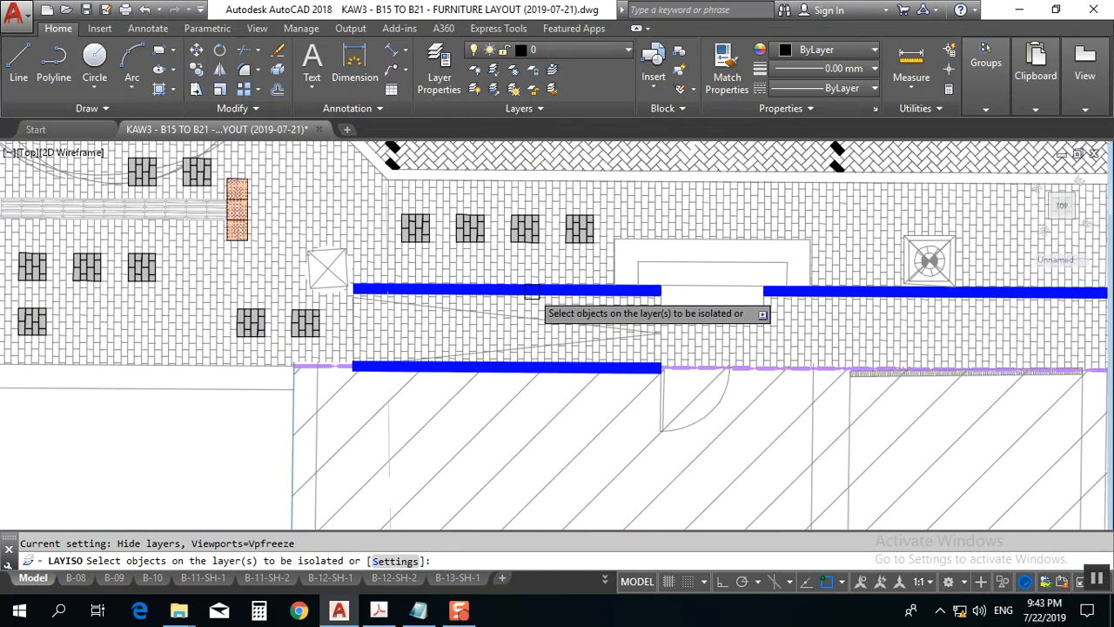
scroll(531, 292, up, 4)
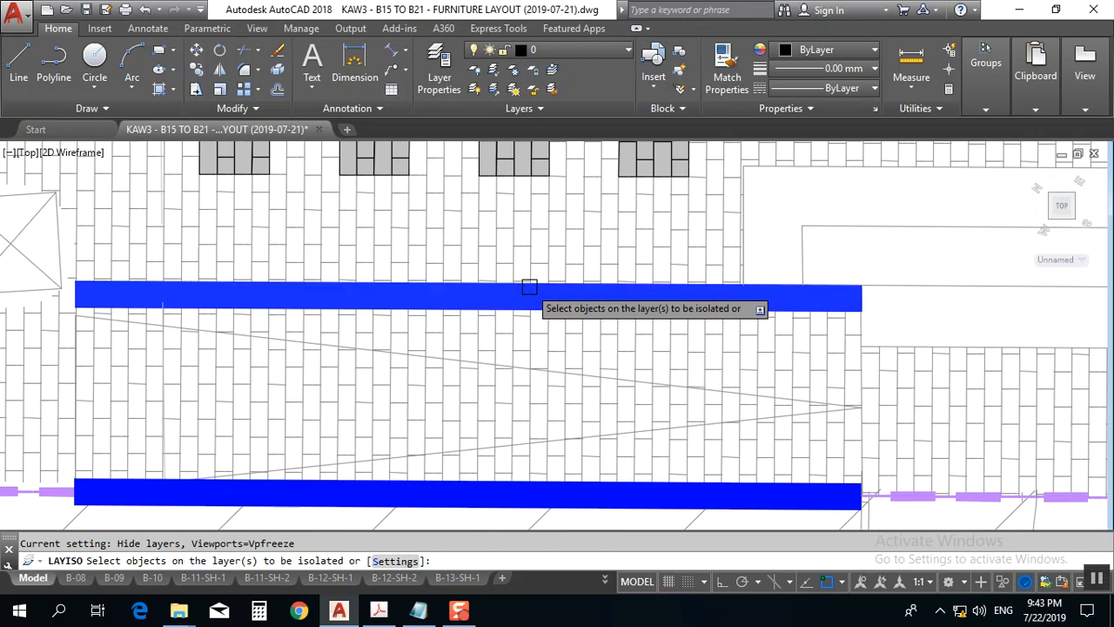
click(529, 286)
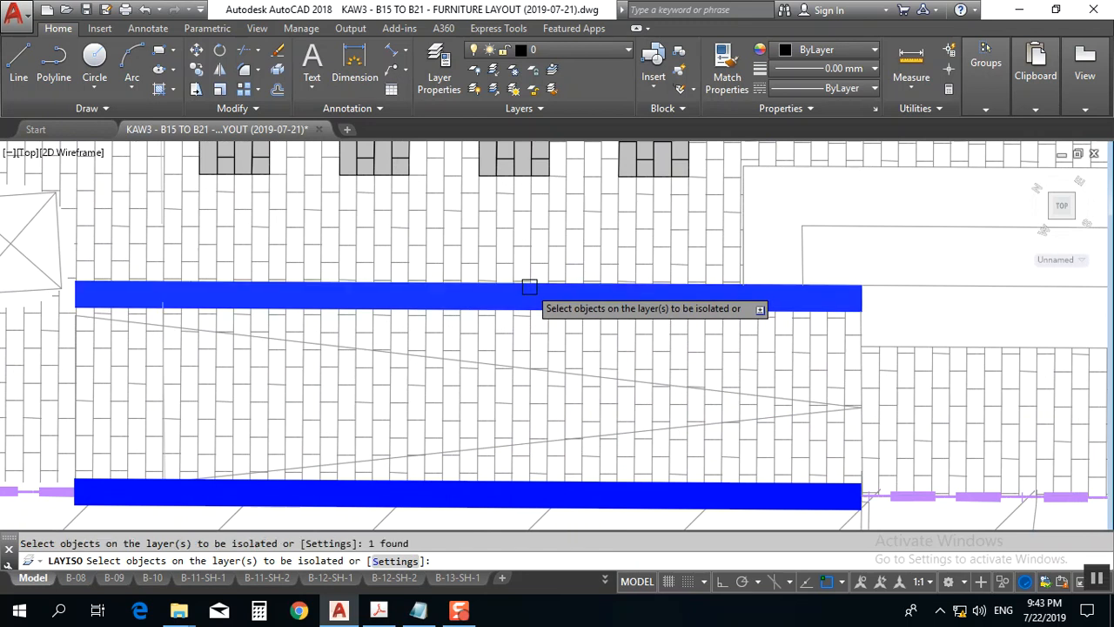
right_click(529, 286)
key(Escape)
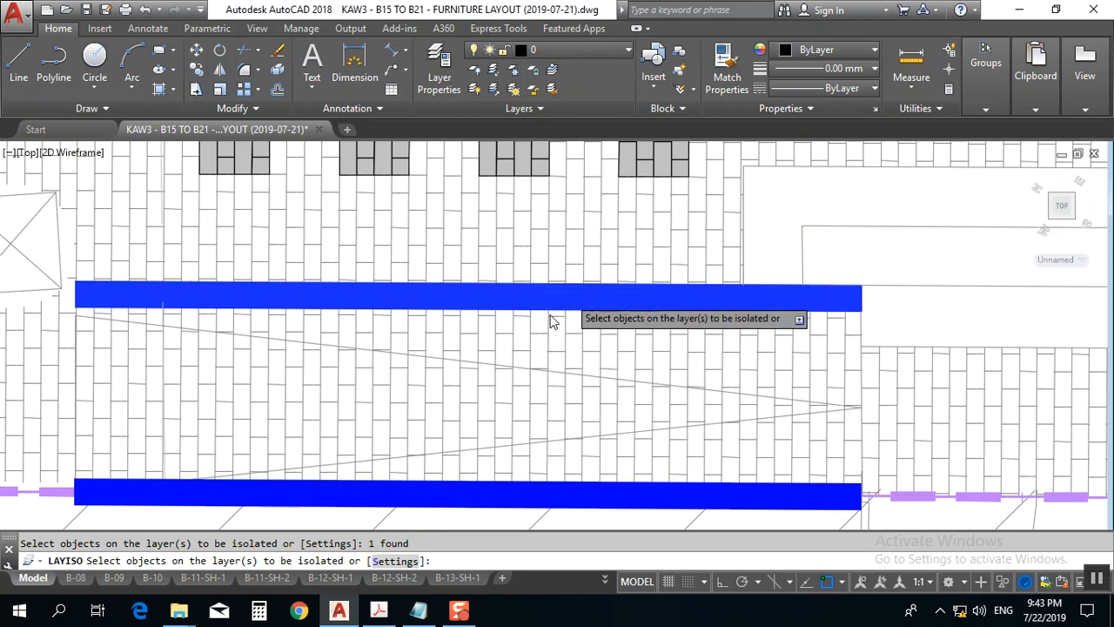
key(Return)
Step: Examine the isolated handrail lines across the whole drawing
scroll(386, 308, down, 5)
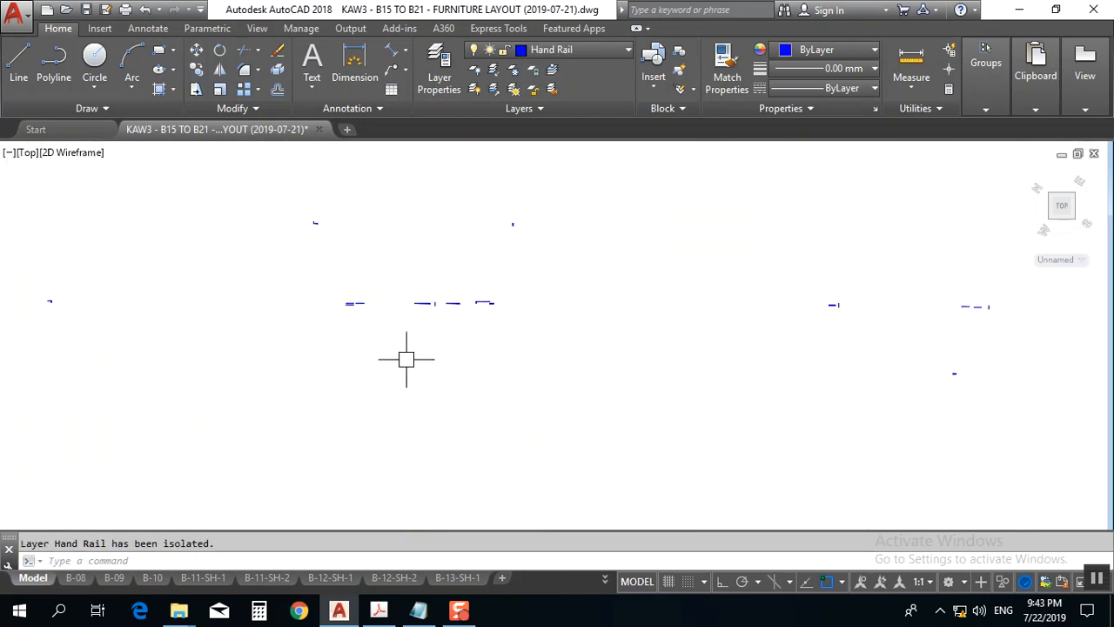
scroll(465, 293, down, 4)
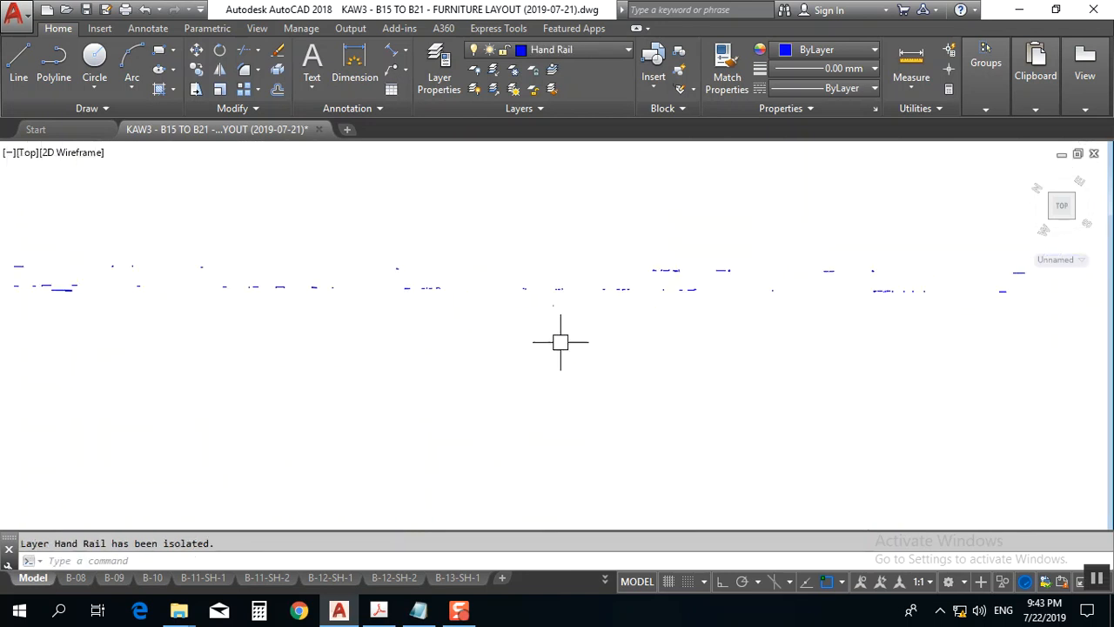
scroll(309, 281, up, 3)
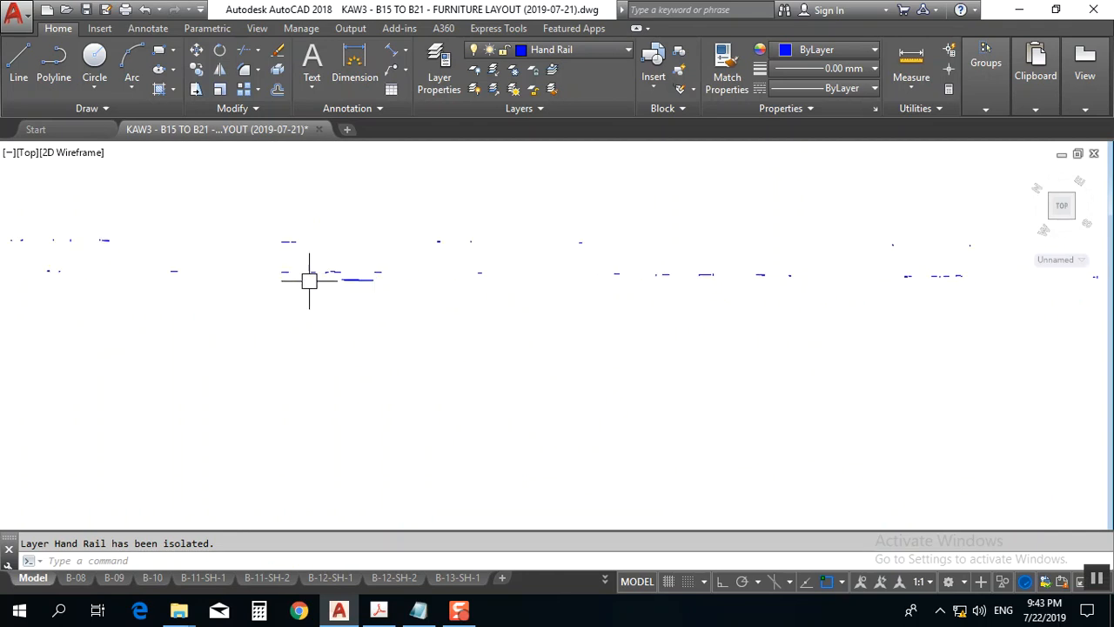
scroll(373, 279, up, 4)
scroll(383, 322, down, 2)
scroll(566, 299, down, 2)
scroll(554, 286, up, 5)
scroll(391, 305, down, 4)
scroll(326, 321, down, 3)
scroll(601, 287, up, 3)
Step: Switch to the Notepad note, enlarge its window upward and add "so you can see isolate tool make saperate" on a new line
click(418, 610)
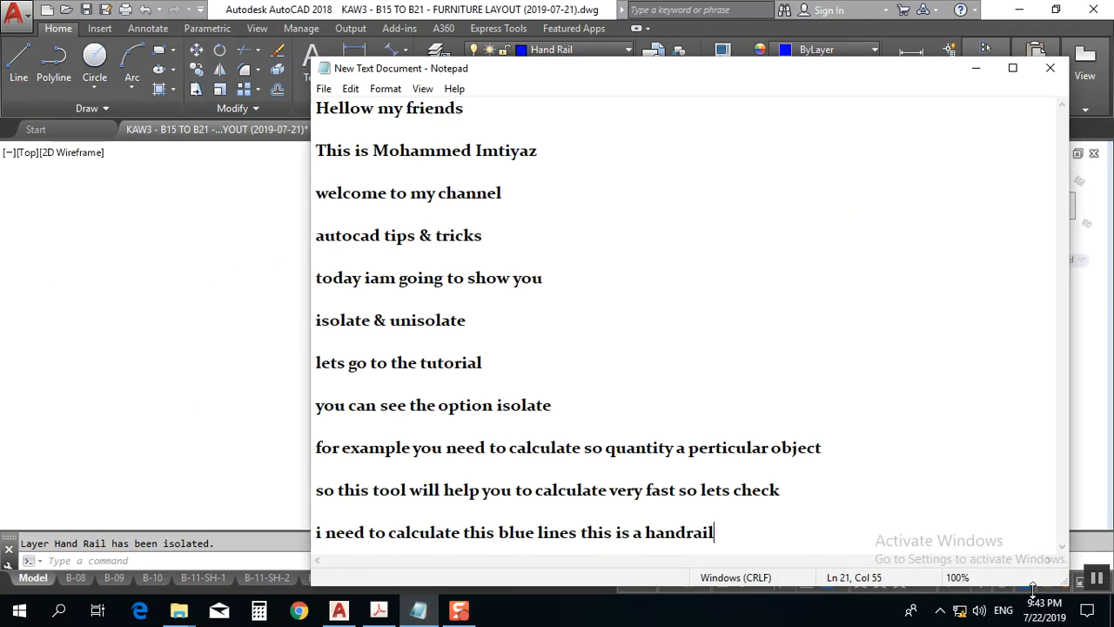
drag(847, 55, 841, 21)
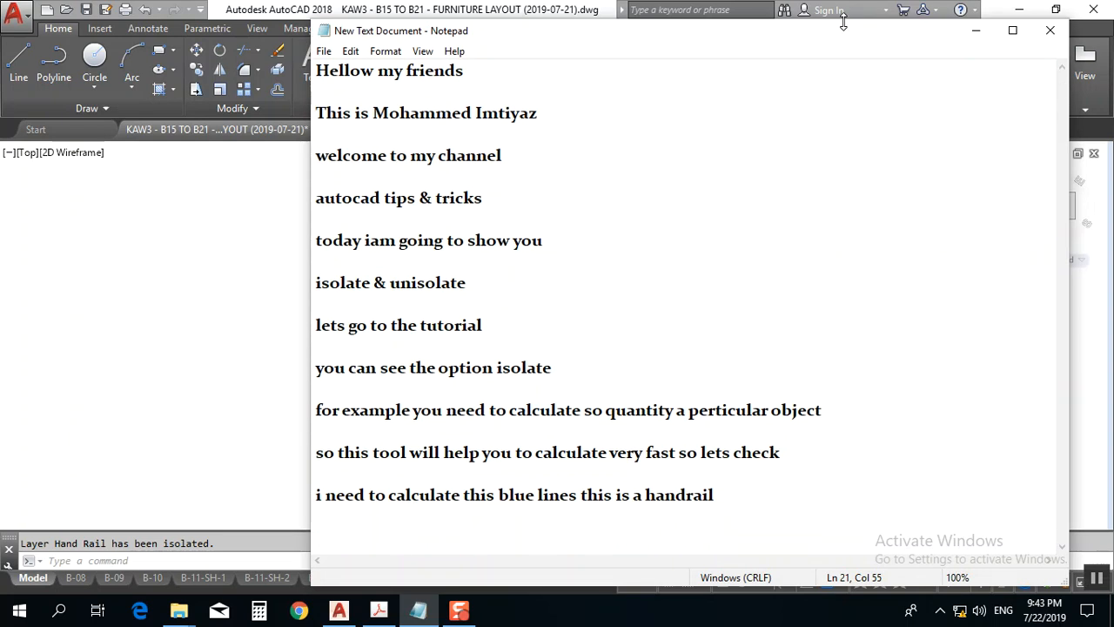
key(Return)
text(so you can see)
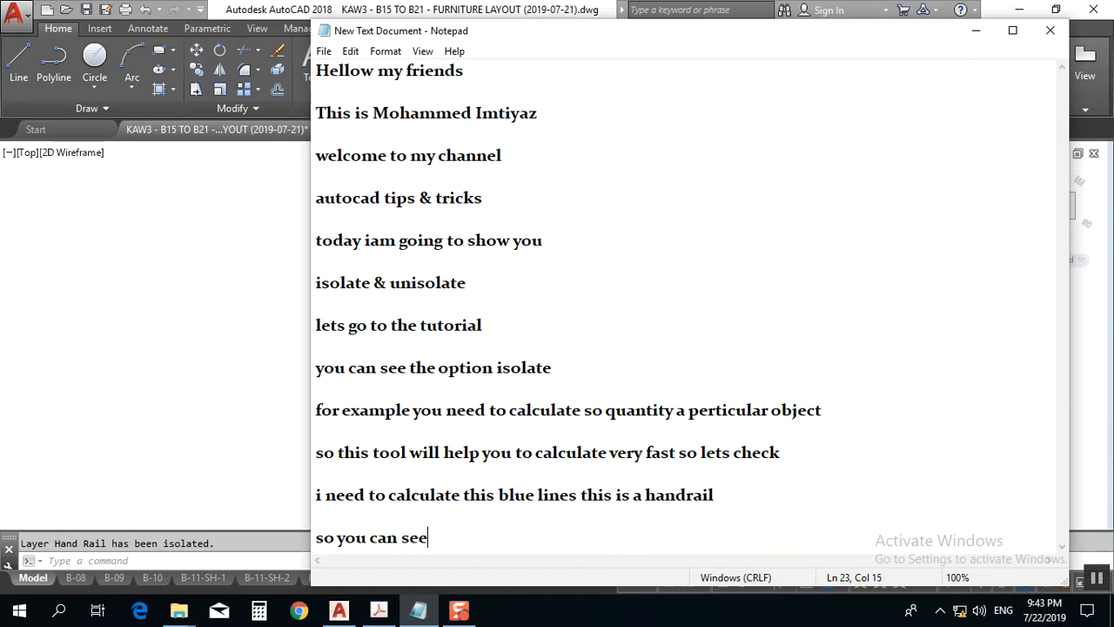
text( isolate tool )
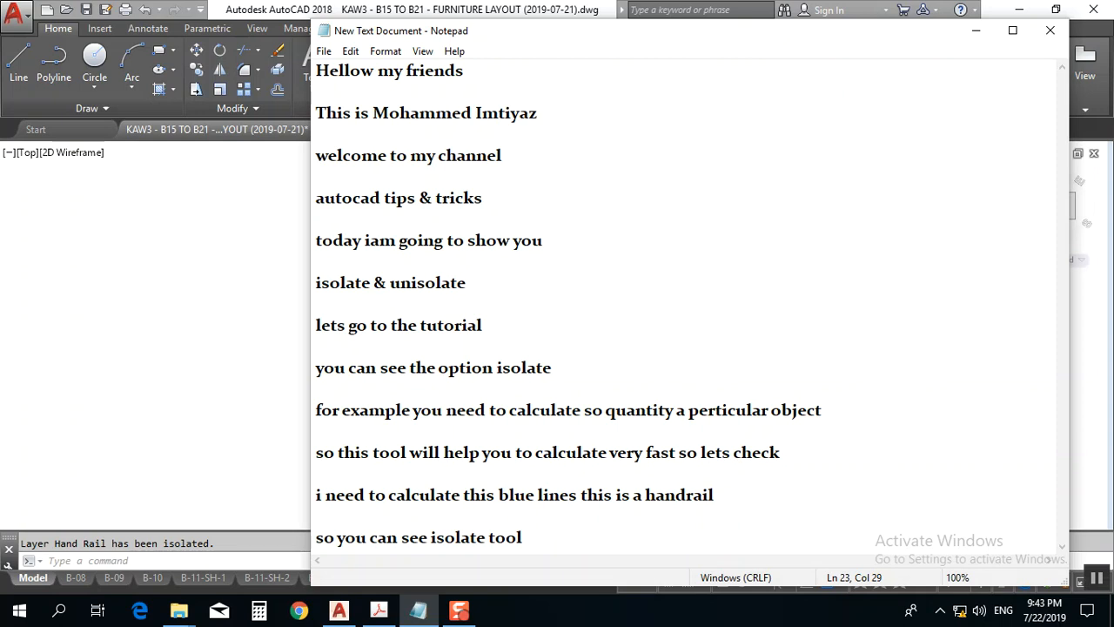
text(make )
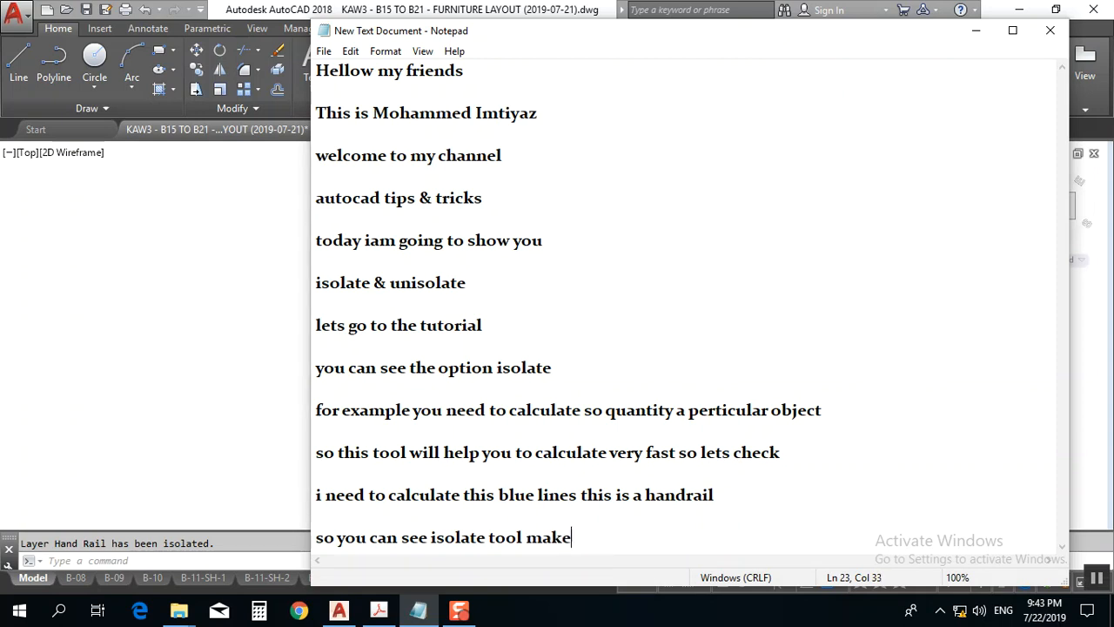
text(s)
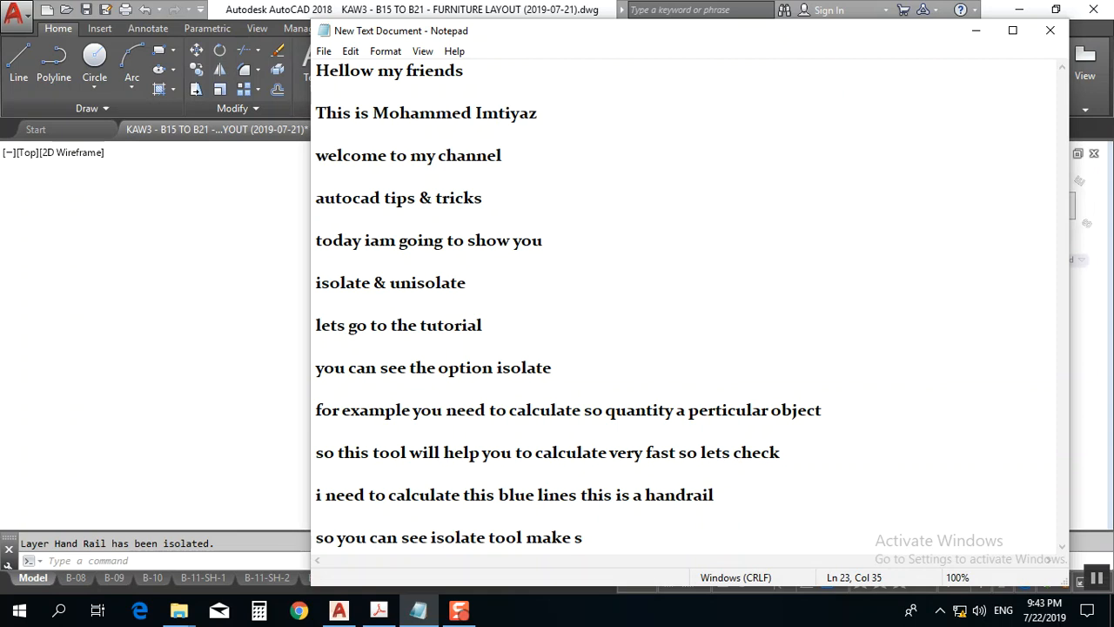
text(aperate )
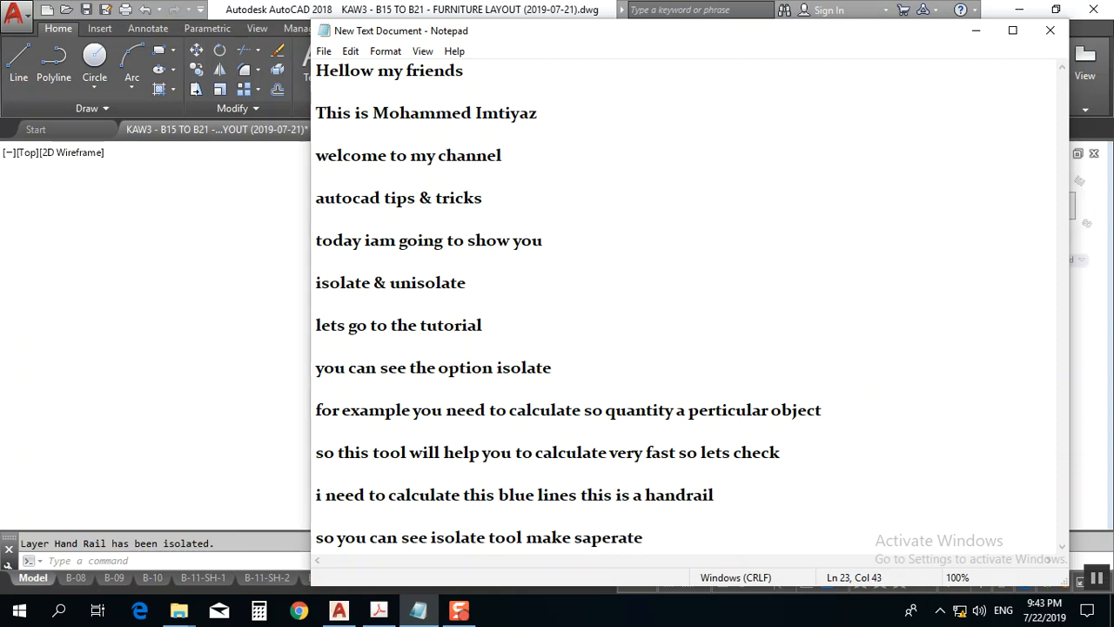
Step: Extend the line with "all blue lines and off all your layers" and start a new line below it
text(all)
text(blu)
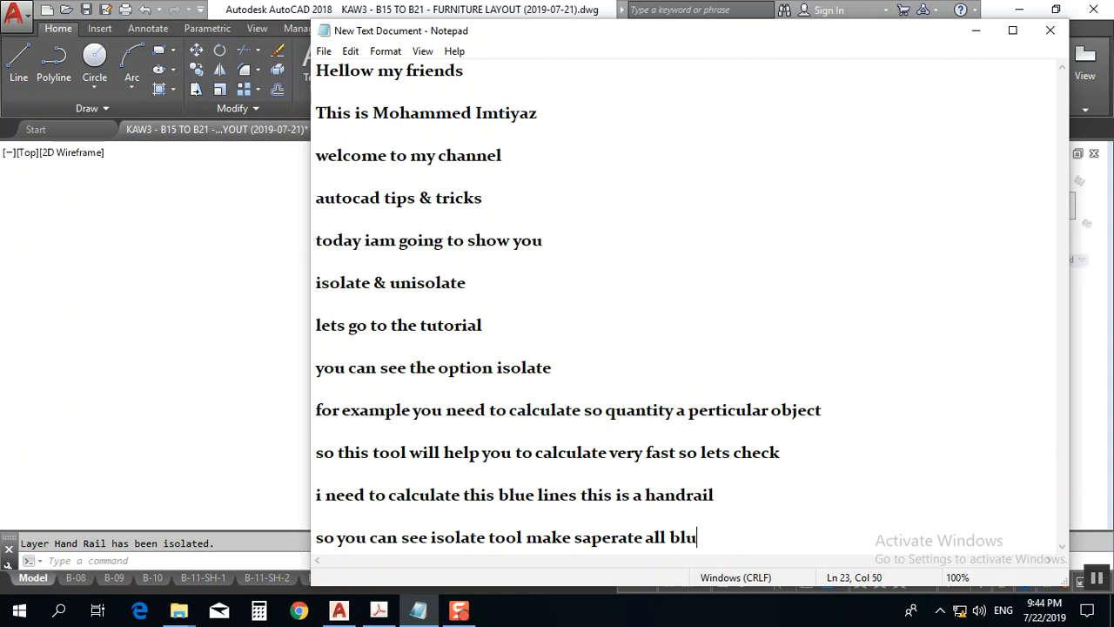
text(e lines)
text(ans)
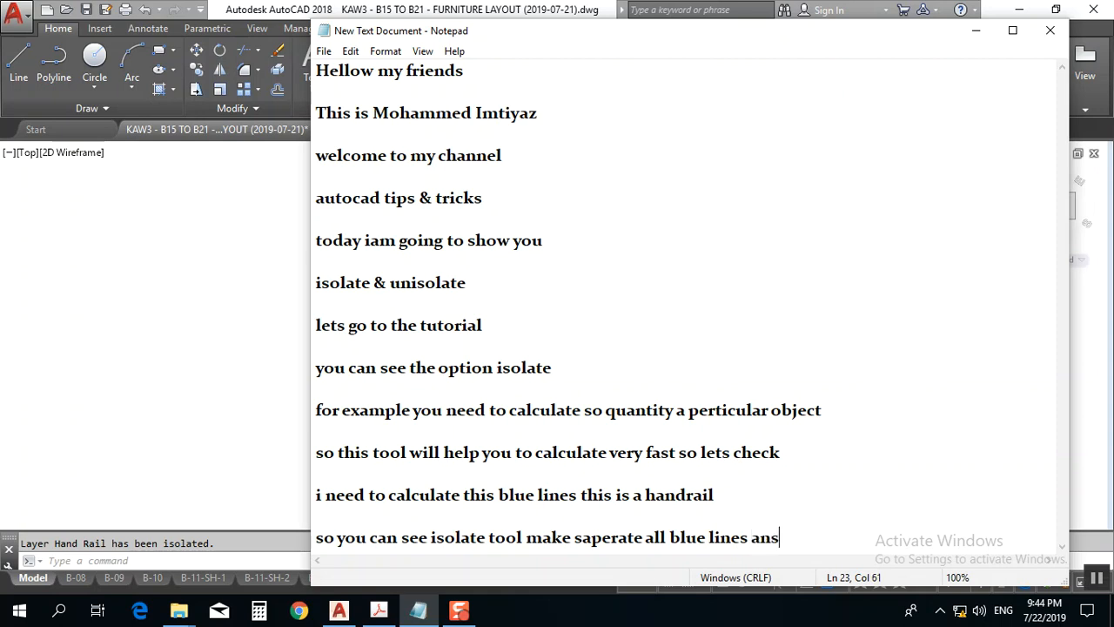
key(BackSpace)
text(d o)
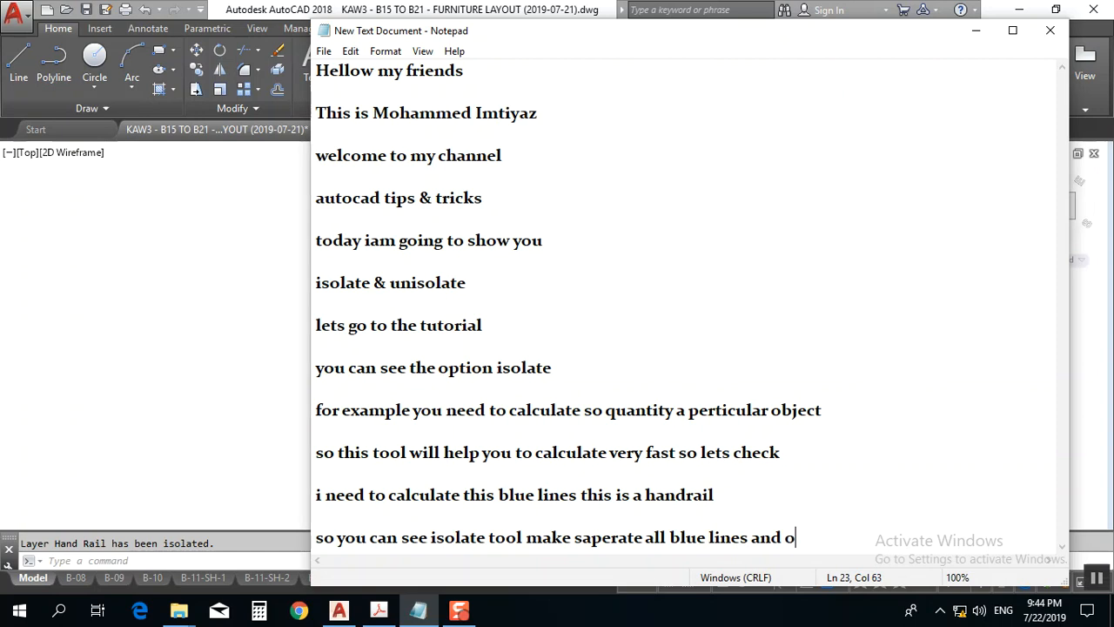
text(ff all )
text(your)
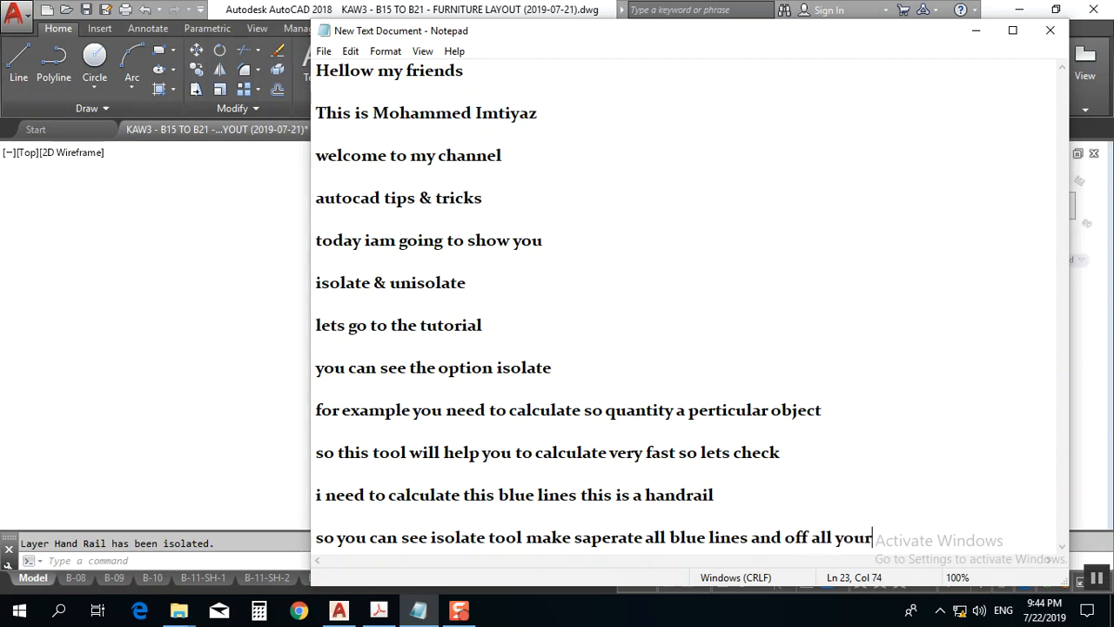
text( layers)
key(Return)
key(Return)
key(Return)
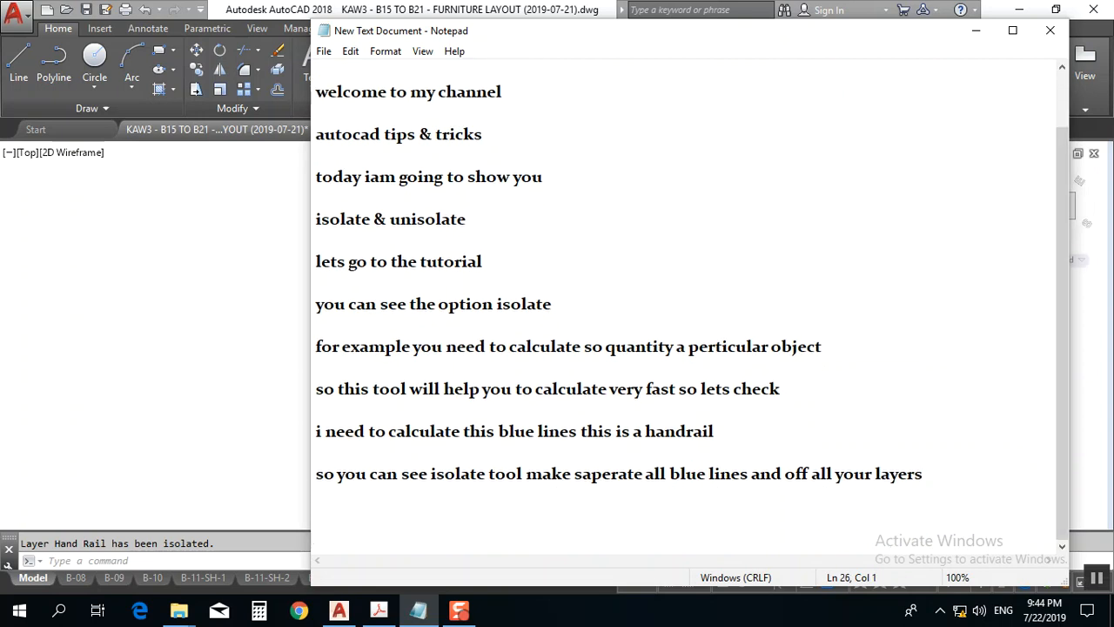
click(329, 512)
Step: Return to the AutoCAD drawing and inspect the isolated handrail segments up close, briefly selecting one long line
click(975, 30)
scroll(648, 237, up, 4)
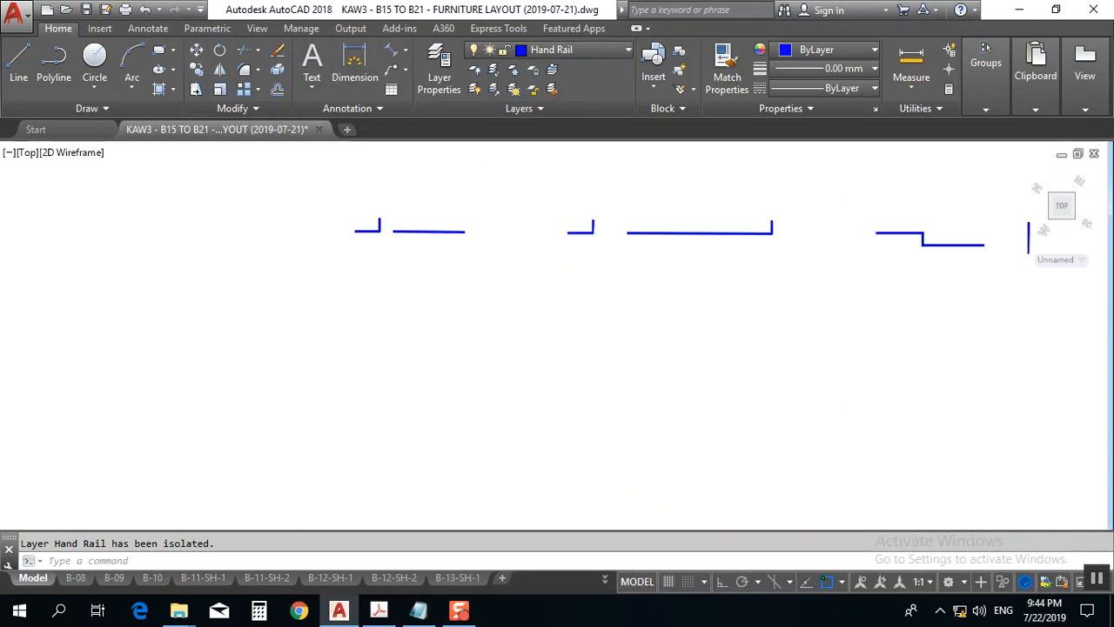
click(630, 232)
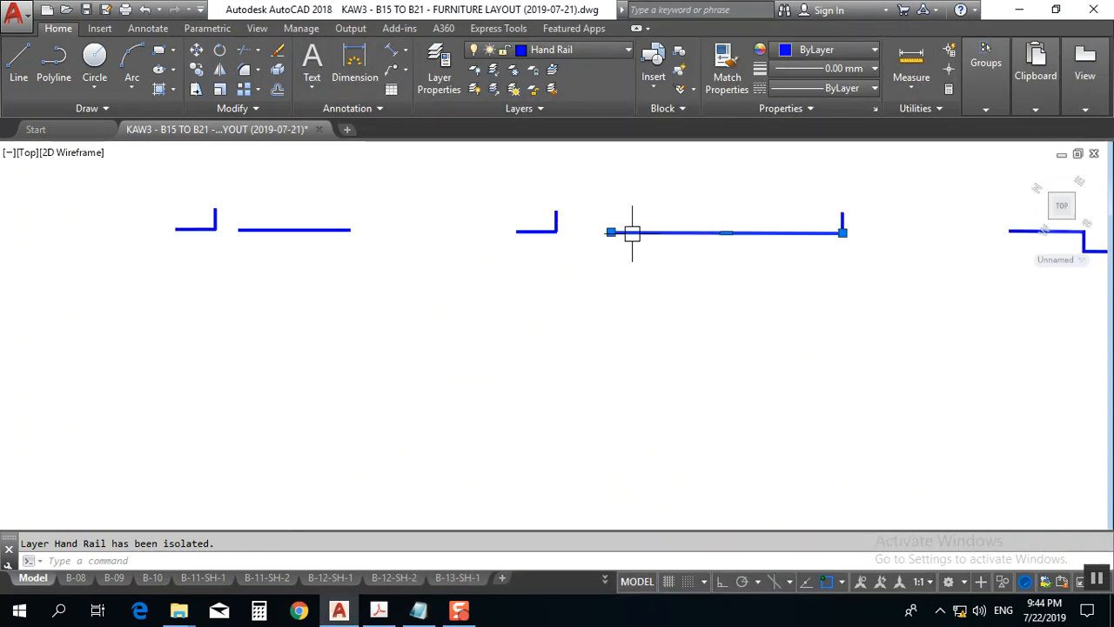
key(Escape)
scroll(435, 343, down, 5)
scroll(415, 287, up, 4)
scroll(557, 304, down, 2)
scroll(452, 249, up, 4)
scroll(449, 250, down, 2)
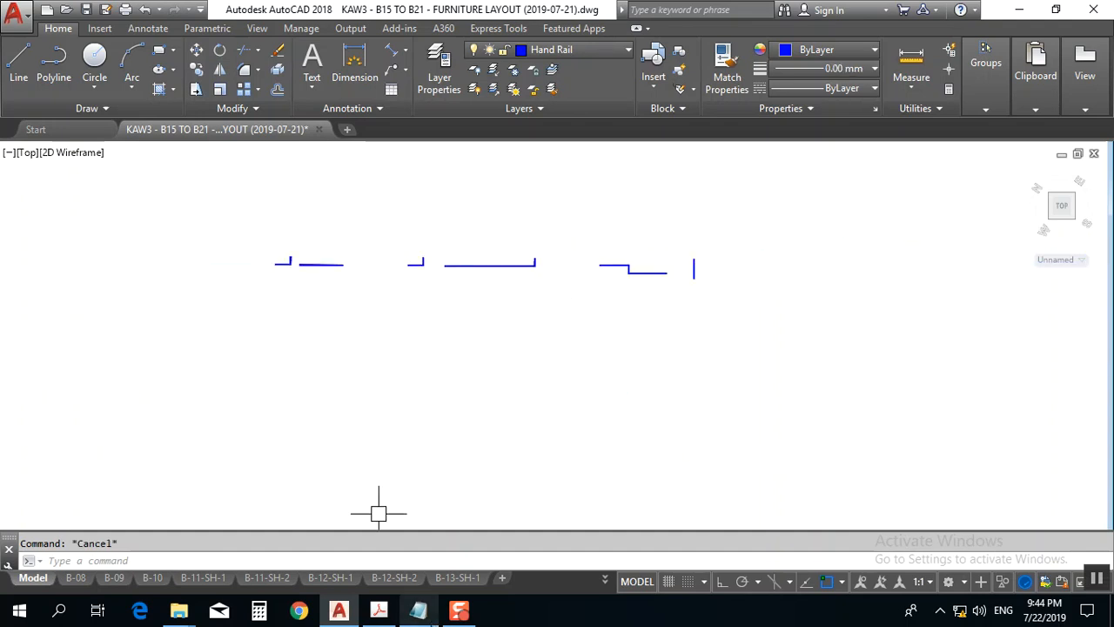
Step: Reopen the Notepad note and write "and now i need to go back" on the empty line
click(418, 609)
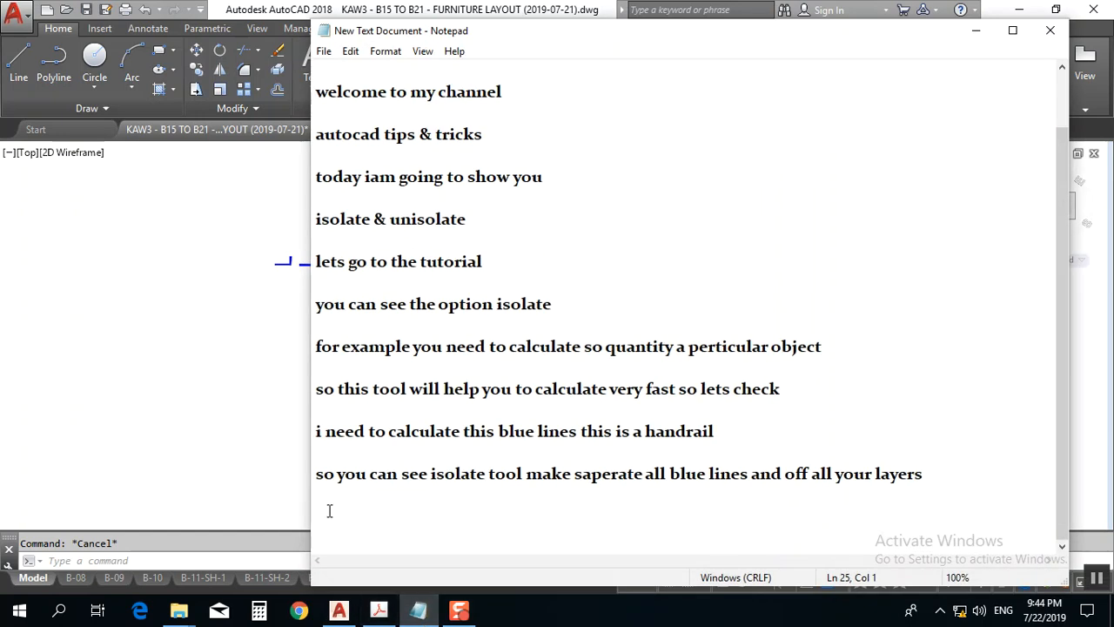
text(and now i need )
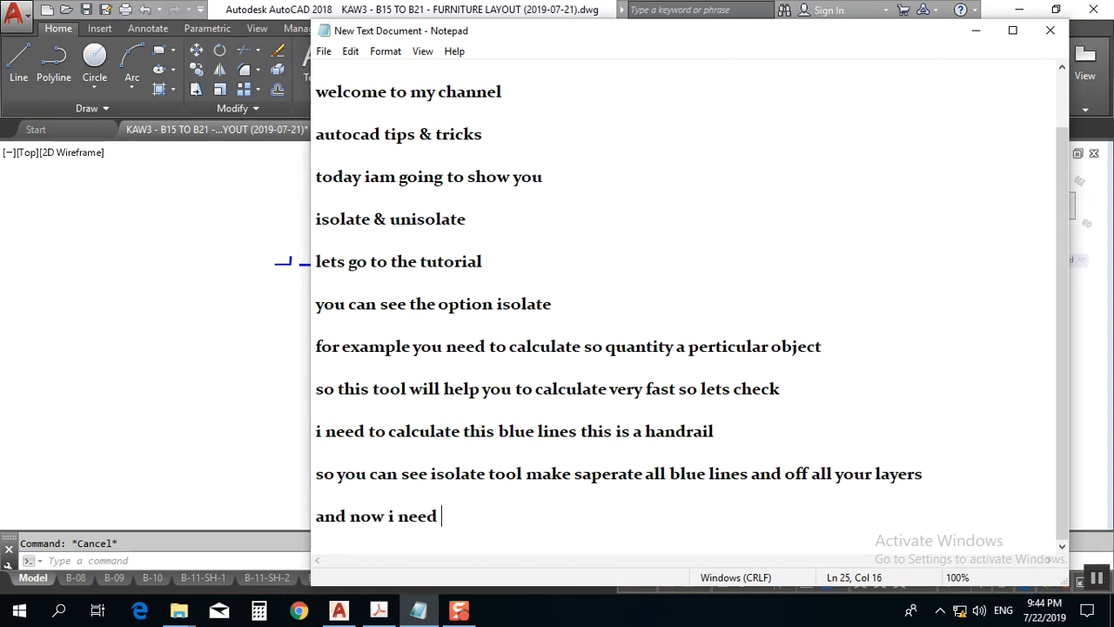
text(to go back)
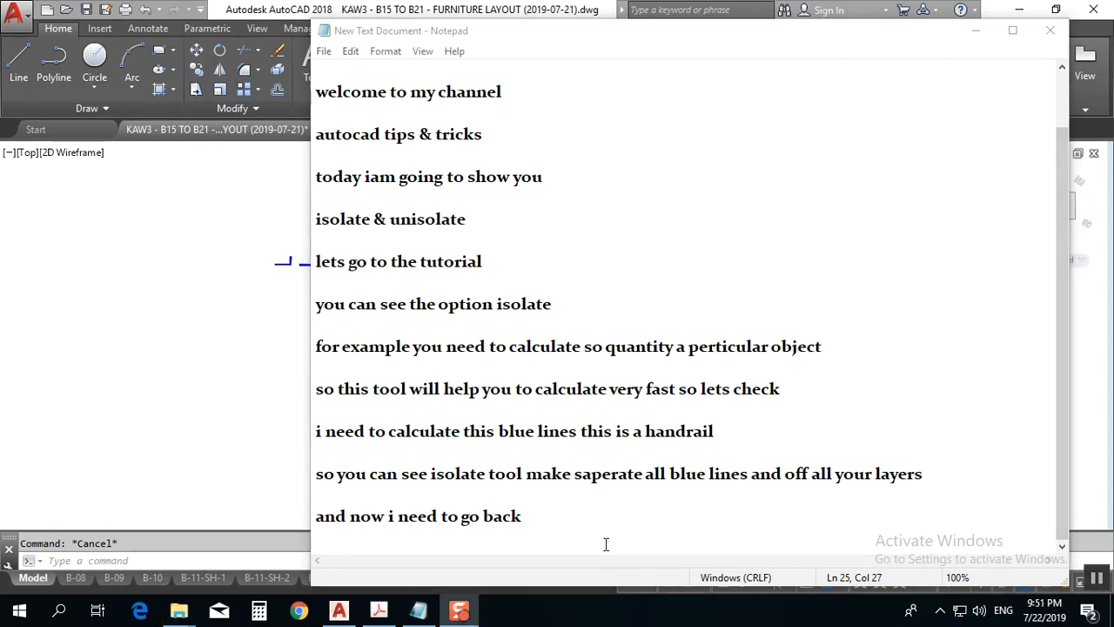
Step: Complete the last line of the note with "as previous so click on unisolate"
click(594, 523)
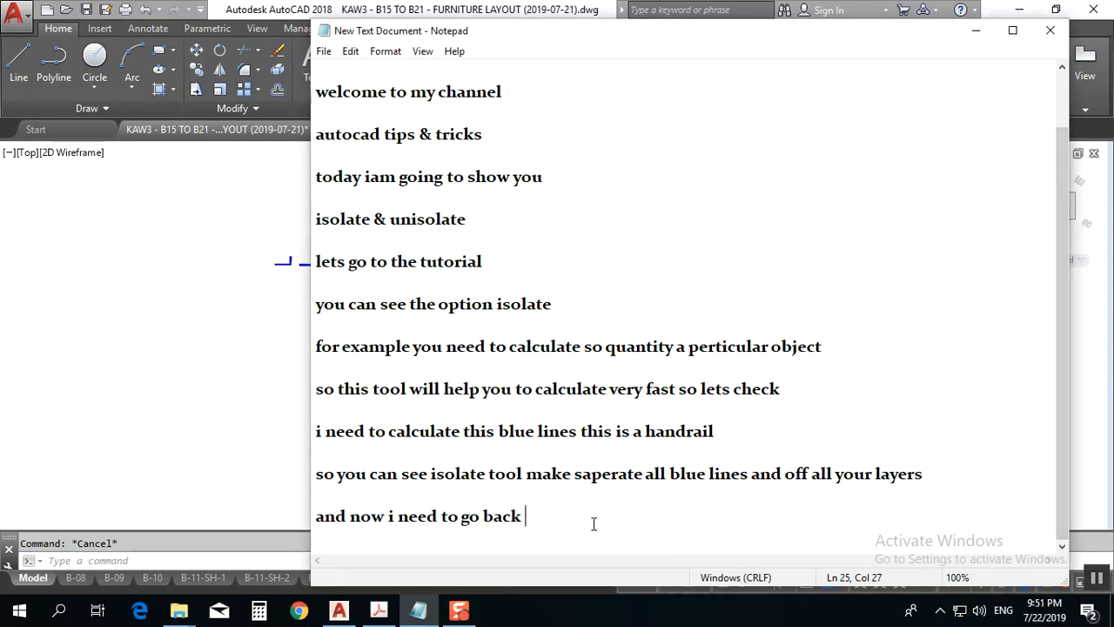
text(as per)
key(BackSpace)
key(BackSpace)
text(revious)
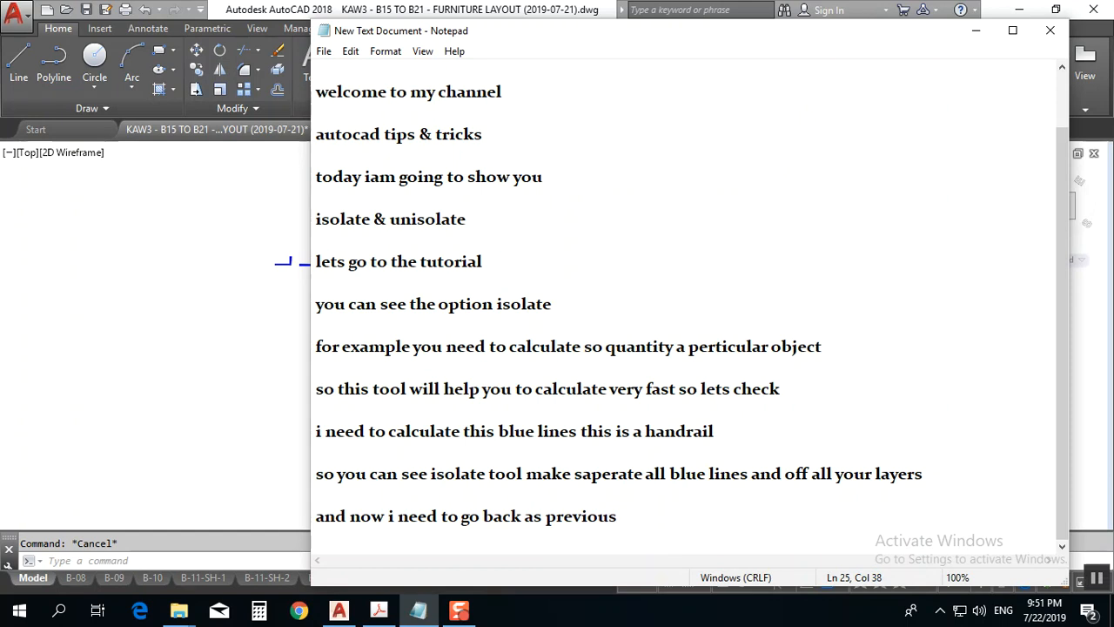
text( so click on )
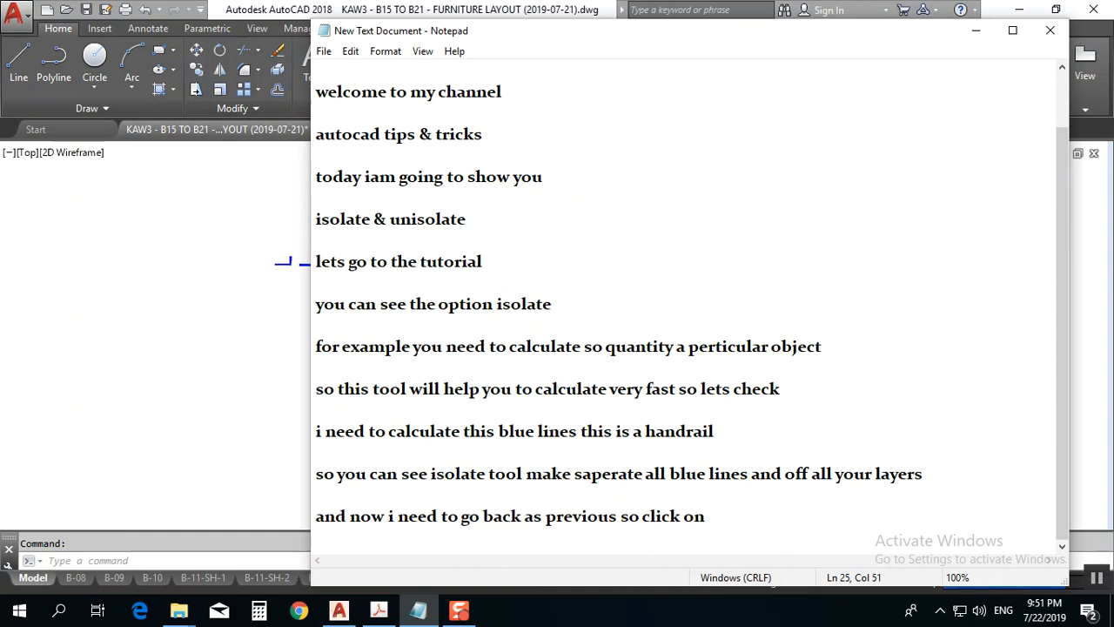
text(unisolate)
Step: Return to the AutoCAD drawing, restore the hidden layers with Layer Unisolate and check the handrail area
click(978, 30)
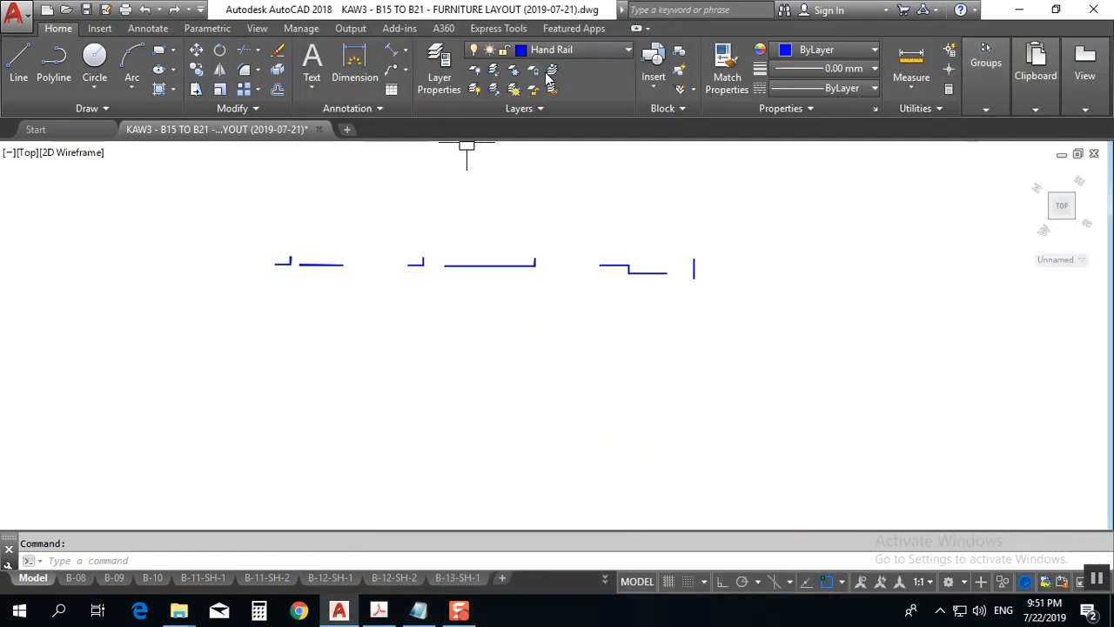
click(495, 90)
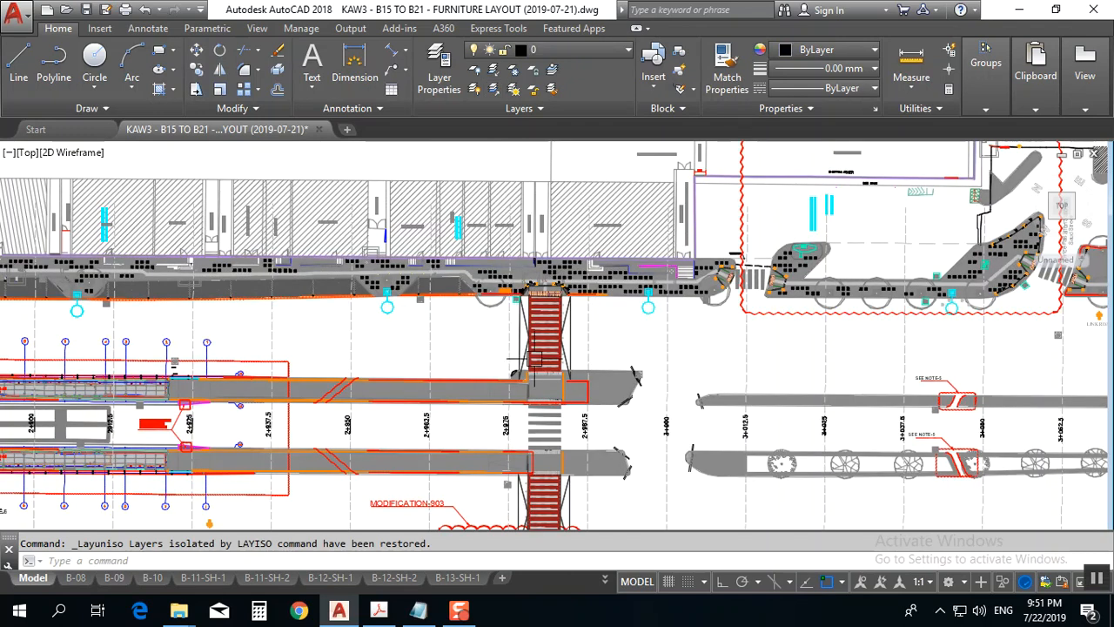
scroll(235, 281, up, 2)
scroll(338, 255, up, 2)
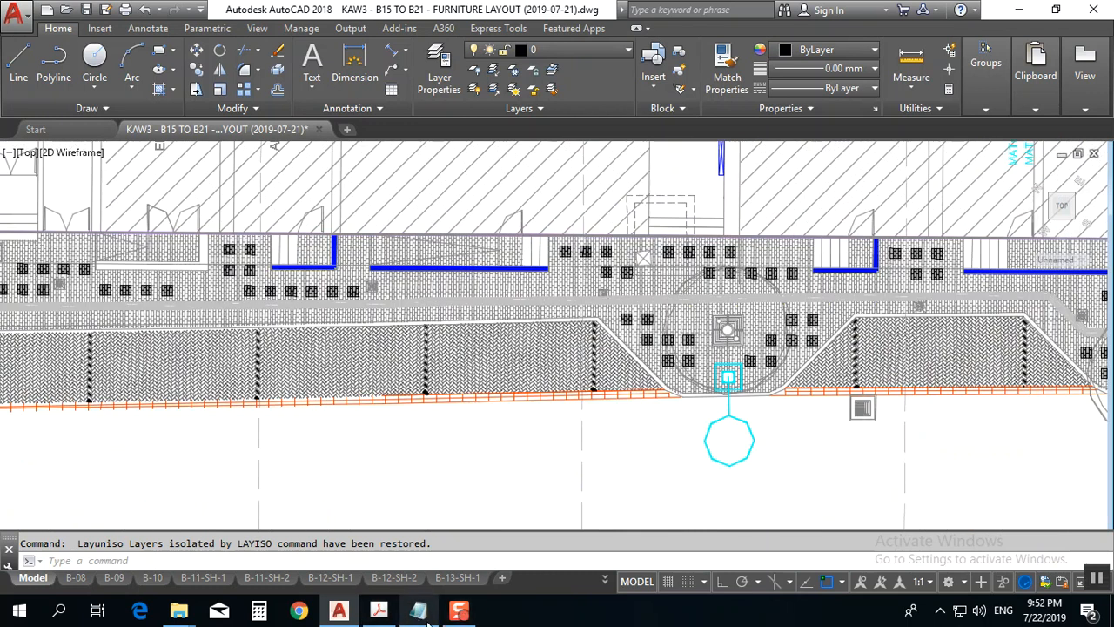
Step: Reopen the Notepad note and add "thats it" on a new line, followed by a blank line
click(418, 611)
key(Return)
key(Return)
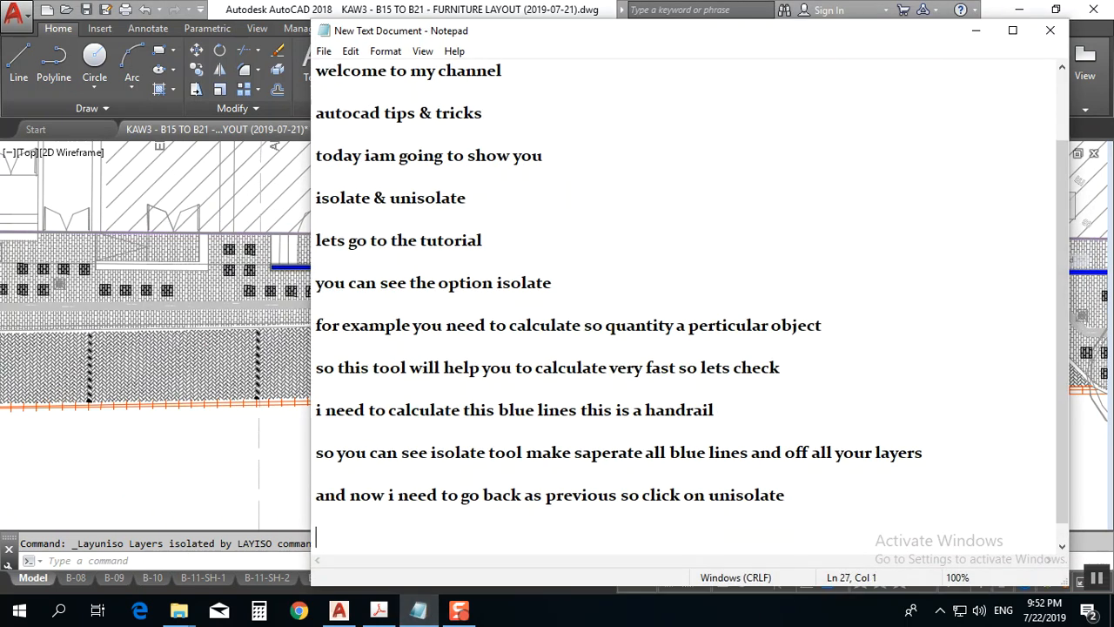
text(thats it)
key(Return)
key(Return)
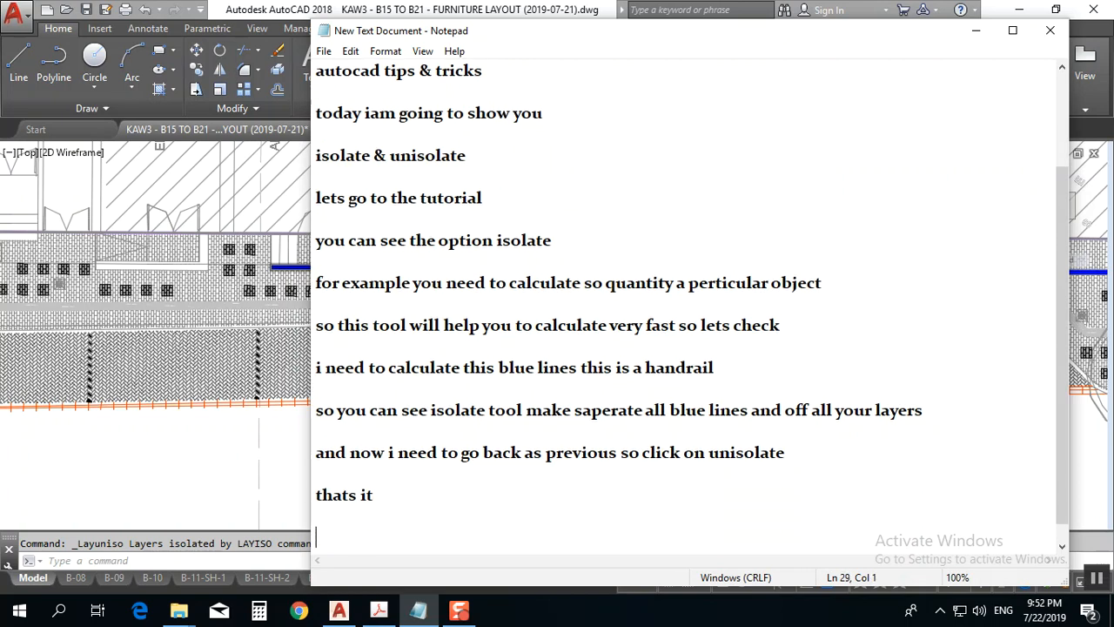
Step: Add the closing lines "i hope you like this video" and "do subscribe to my channel" to the note, separated by a blank line
text(i hope you l)
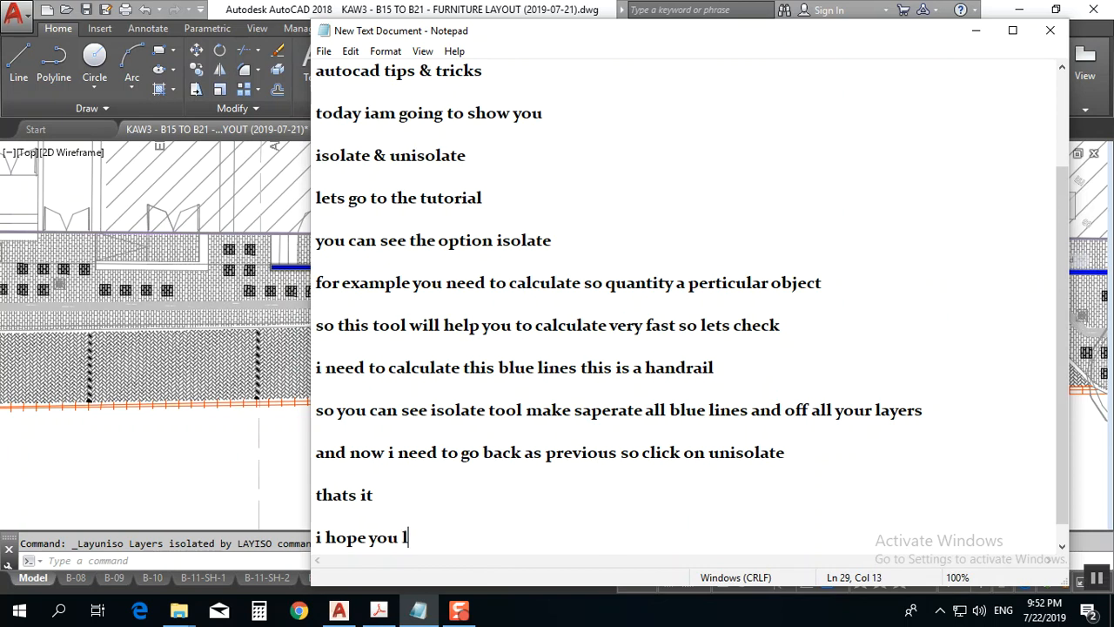
text(ike this video)
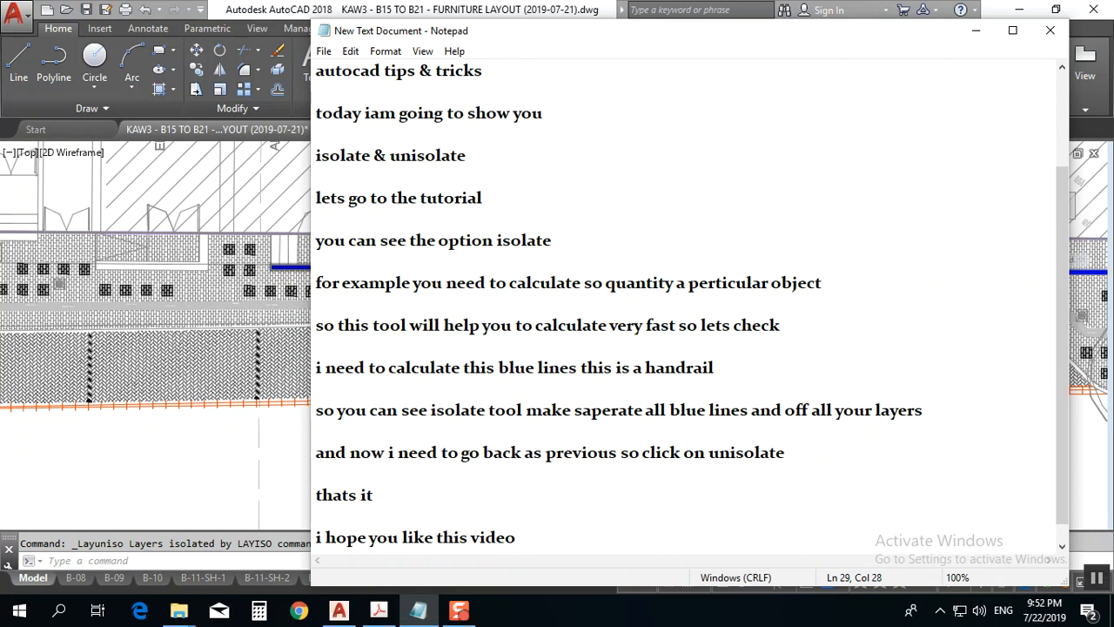
key(Return)
key(Return)
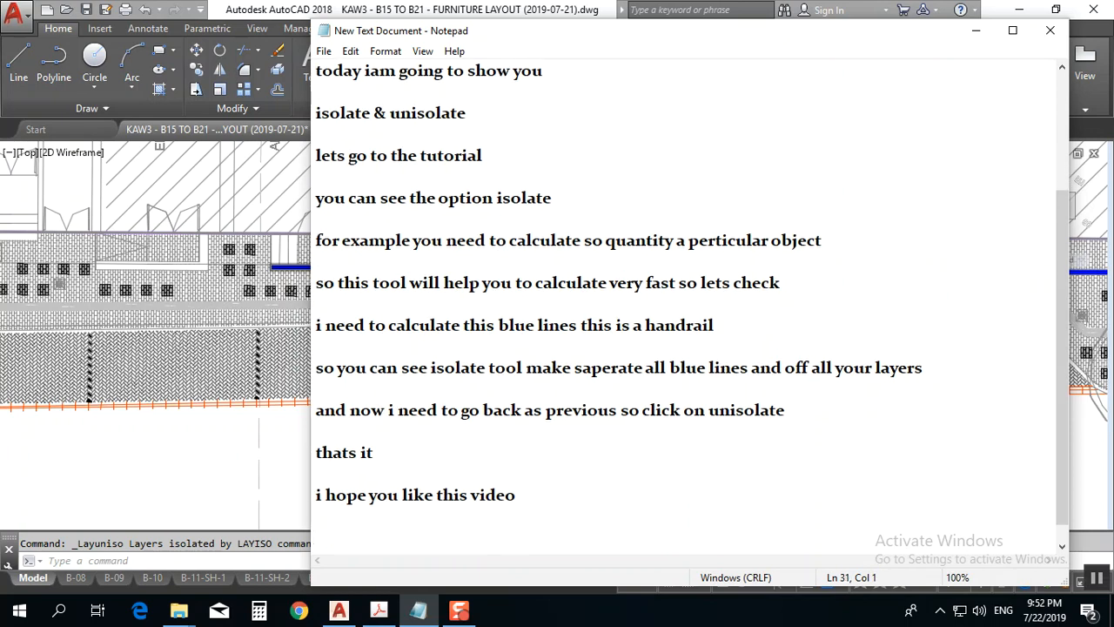
text(do subscri)
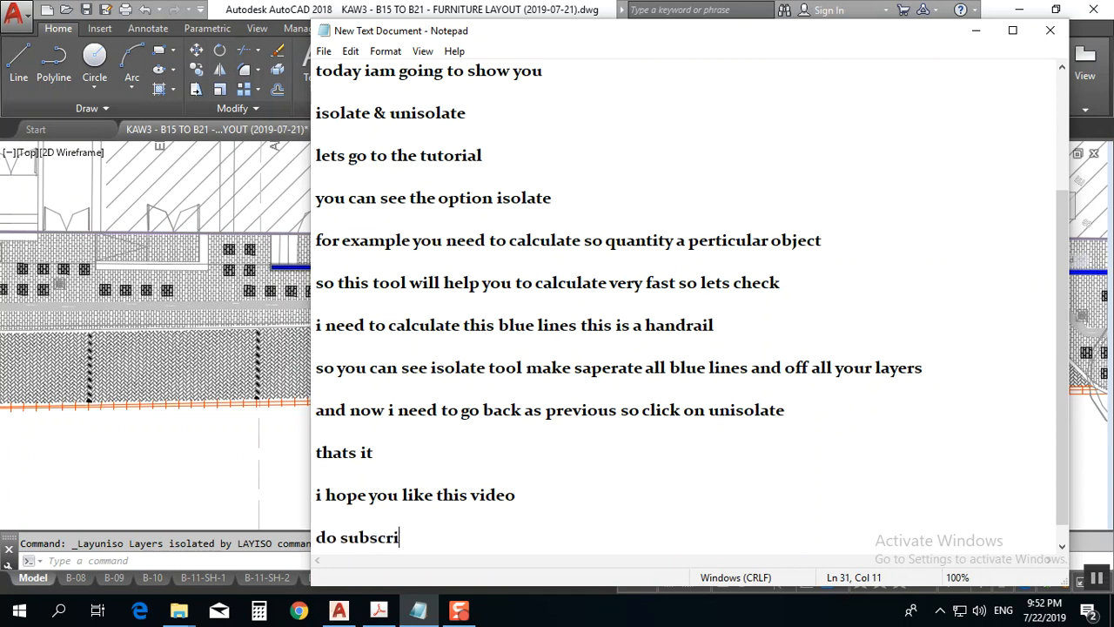
text(be to my )
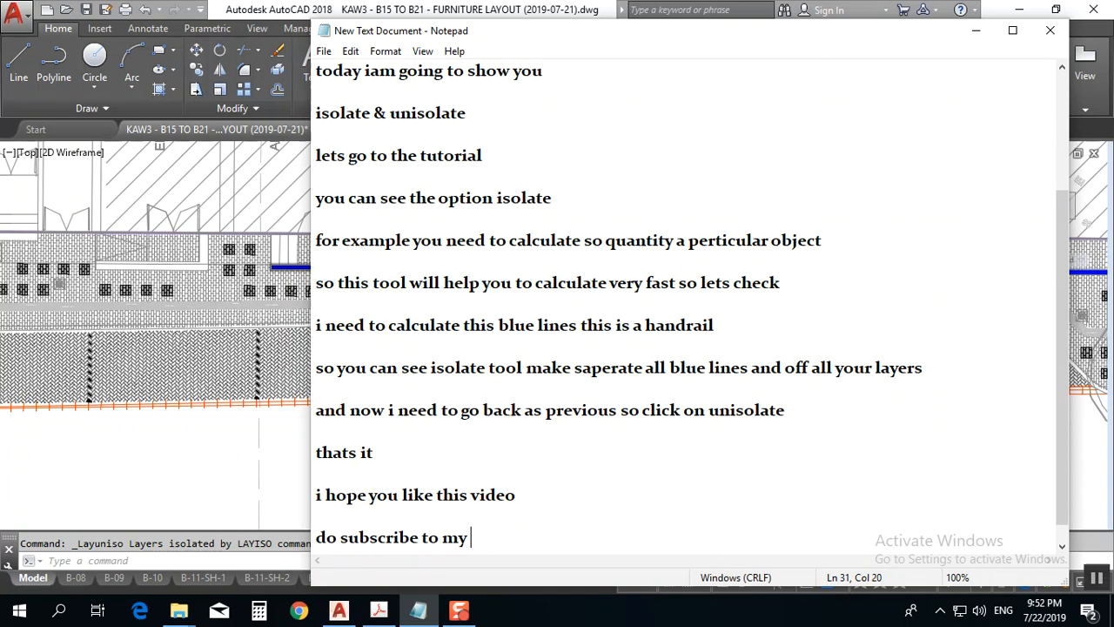
text(channel)
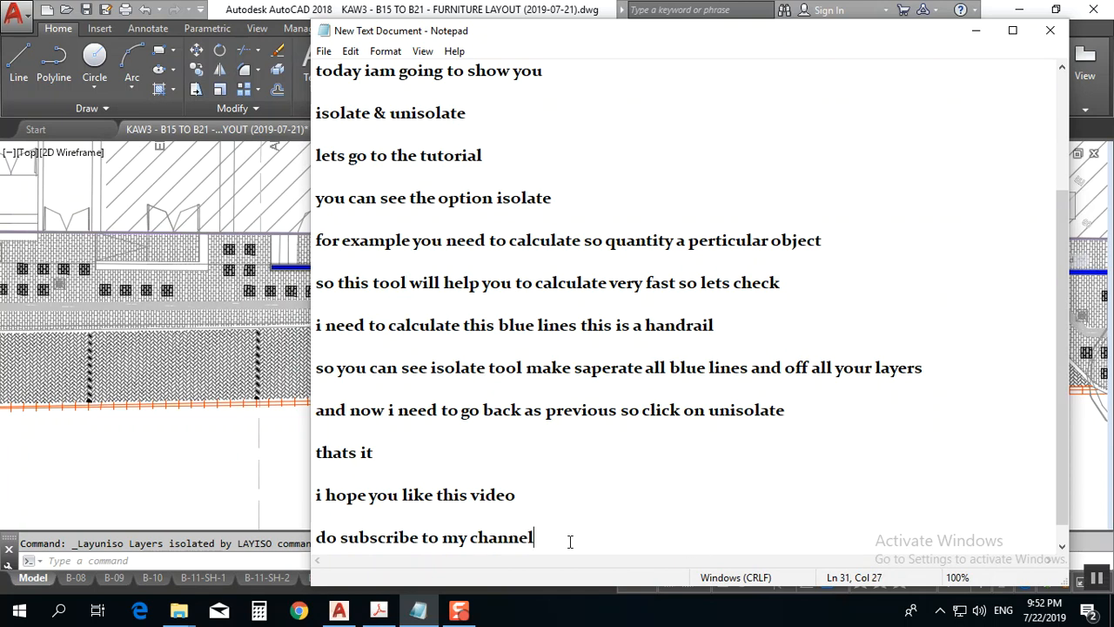
Step: Leave a blank line below the subscribe line and finish the note with "thanks & takecare bye."
key(Return)
key(Return)
text(than)
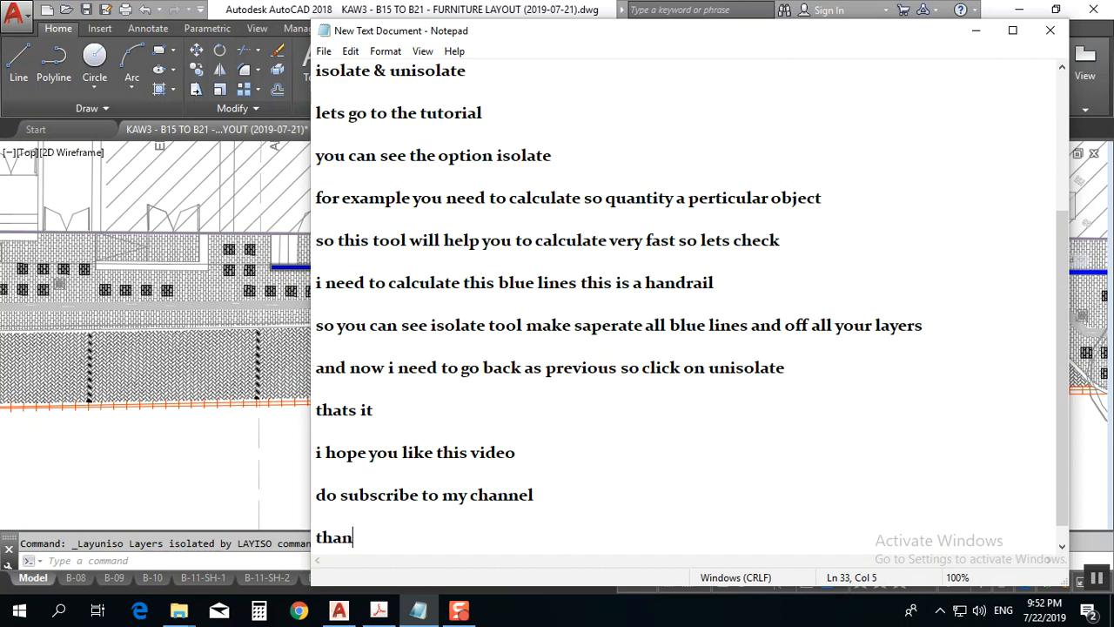
text(ks & take)
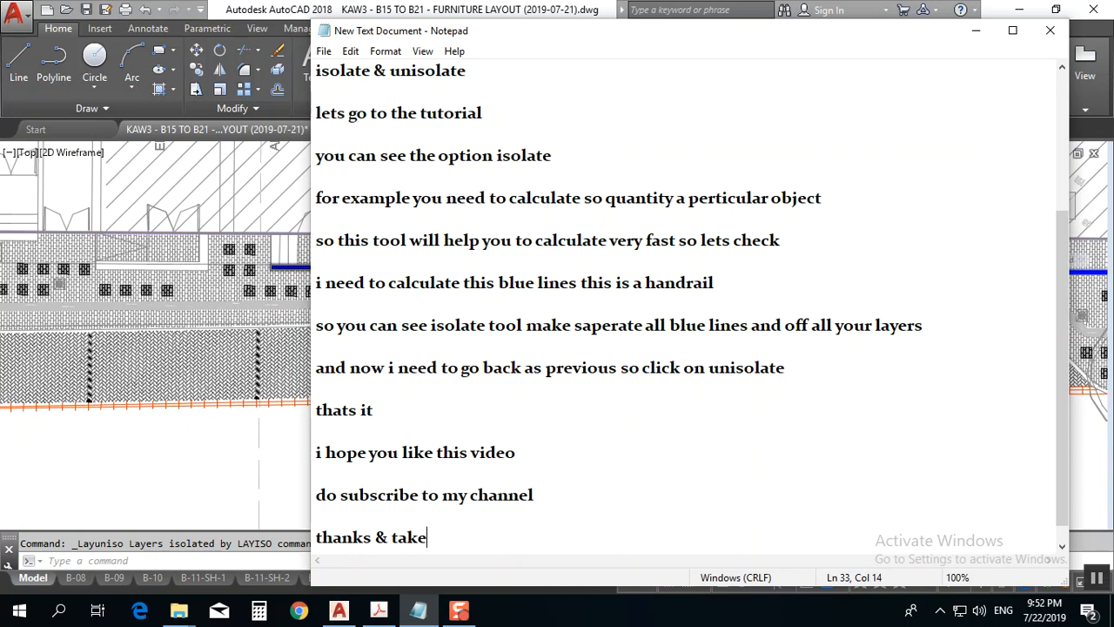
text(care b)
text(ye....)
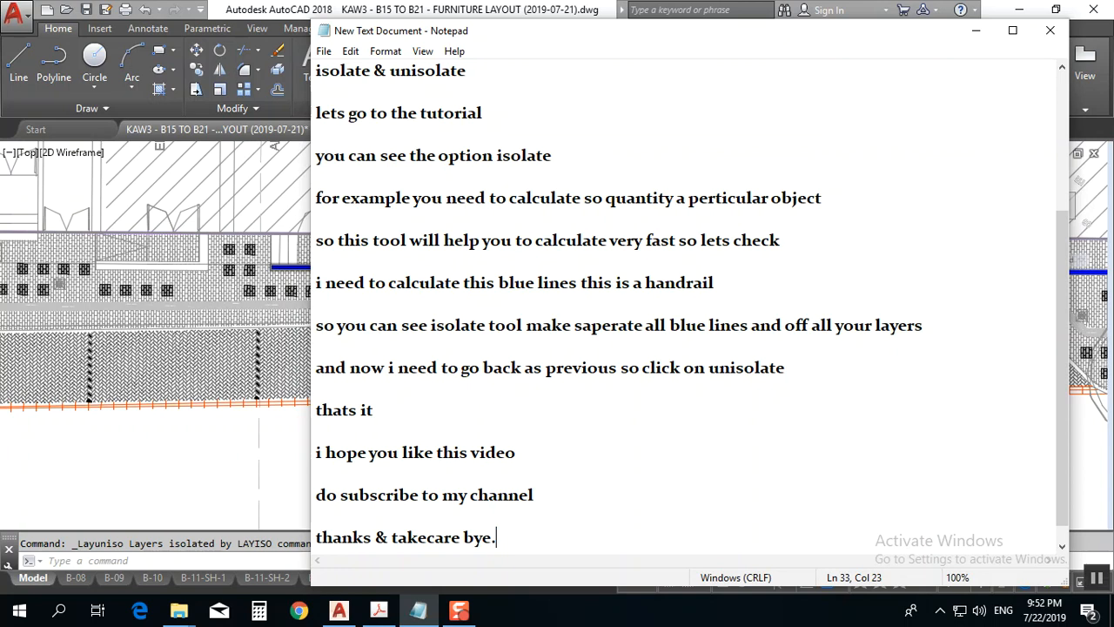